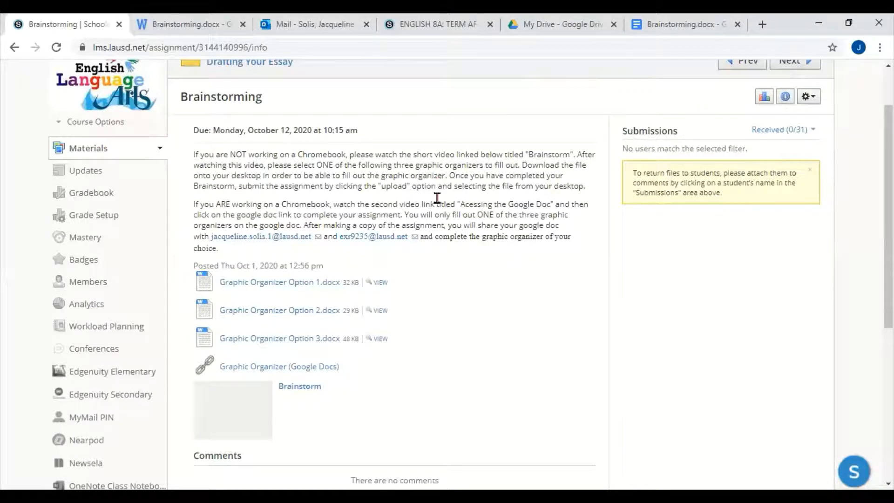
Open the assignment's Graphic Organizer (Google Docs) link and open the Brainstorming.docx file with Google Docs
mouse_move(343, 366)
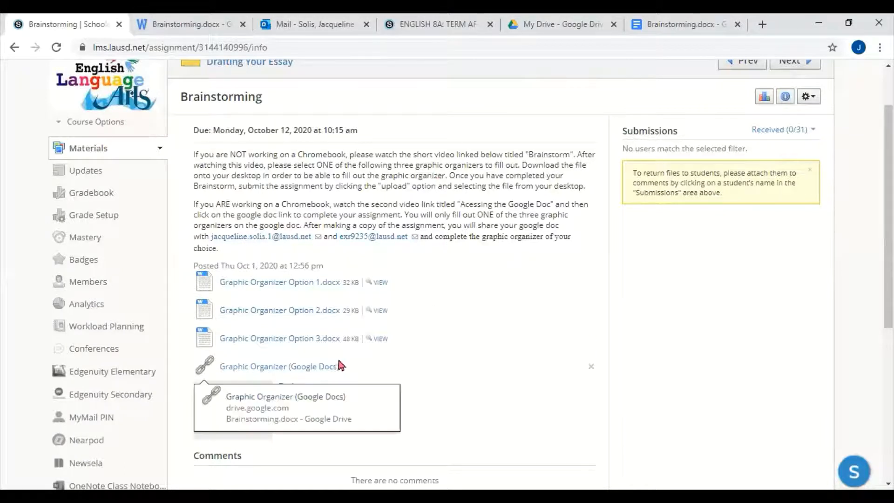
left_click(301, 372)
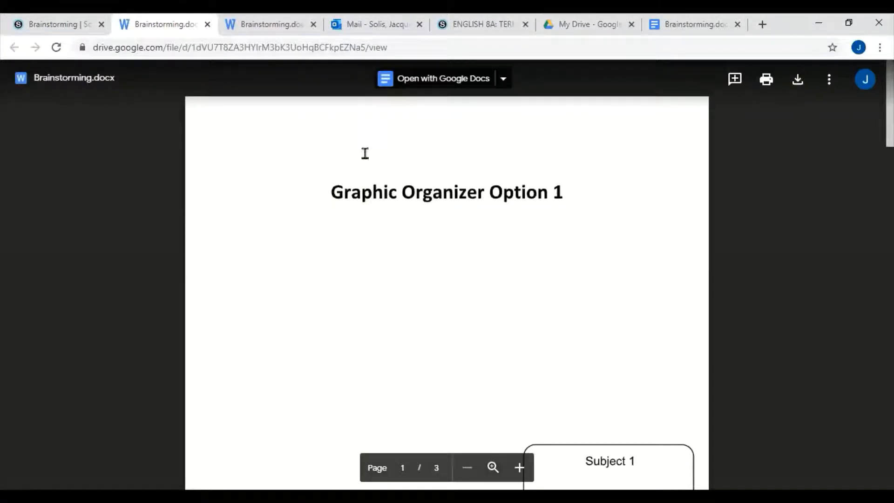
left_click(425, 80)
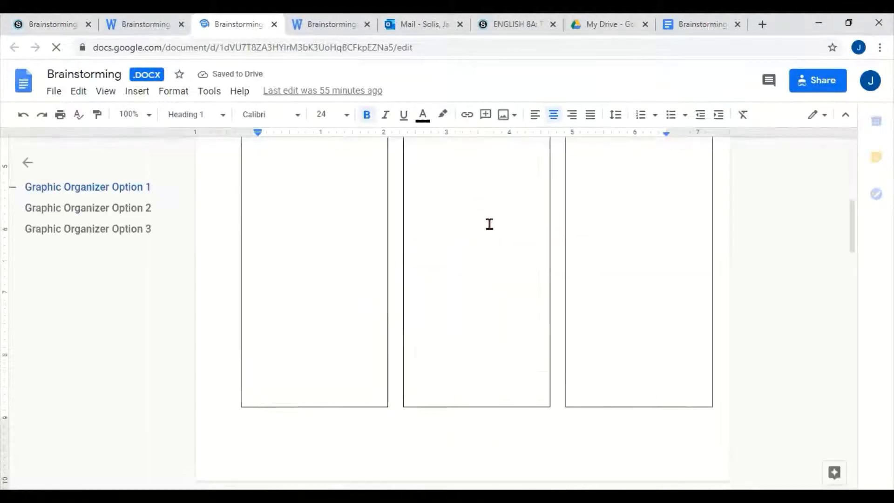
Make a copy of the document in My Drive, replacing "Copy of" in its name with the owner's last name before Brainstorming.docx
left_click(54, 92)
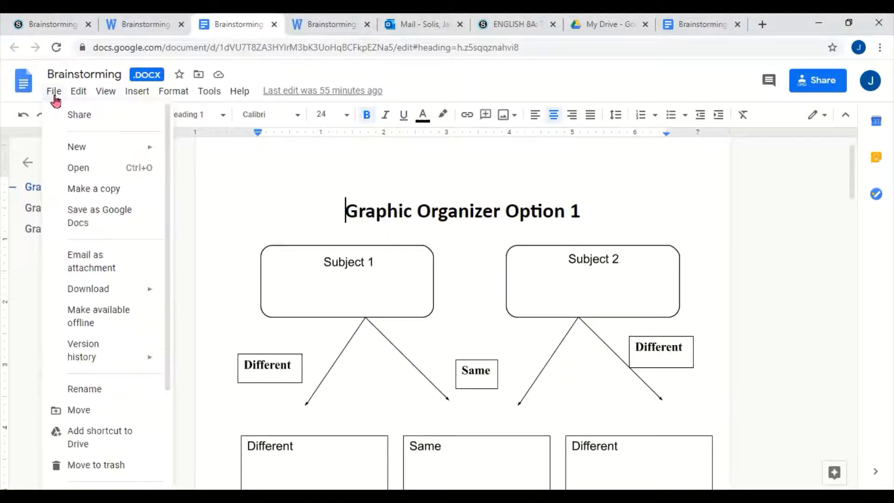
left_click(95, 189)
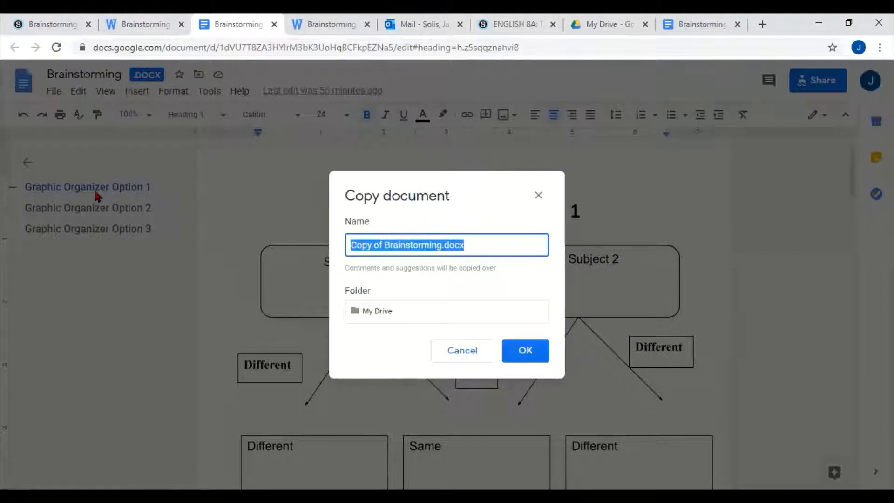
left_click(384, 242)
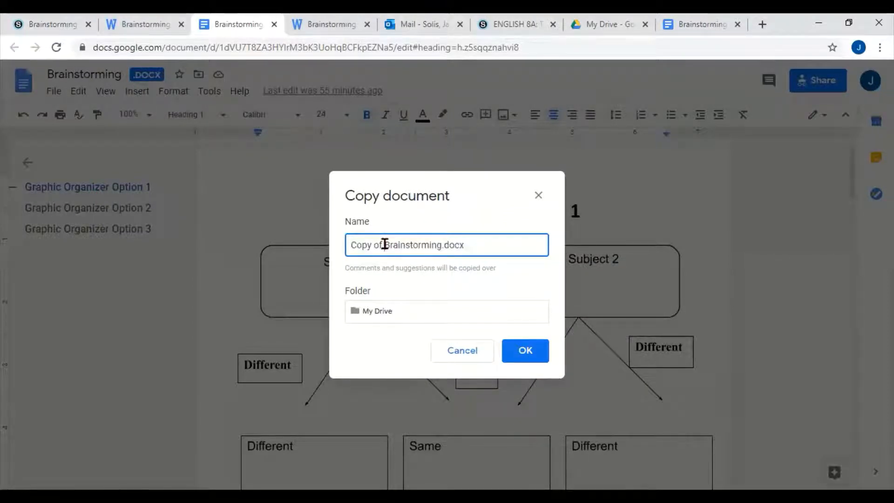
left_click_drag(382, 243, 347, 244)
key("BackSpace")
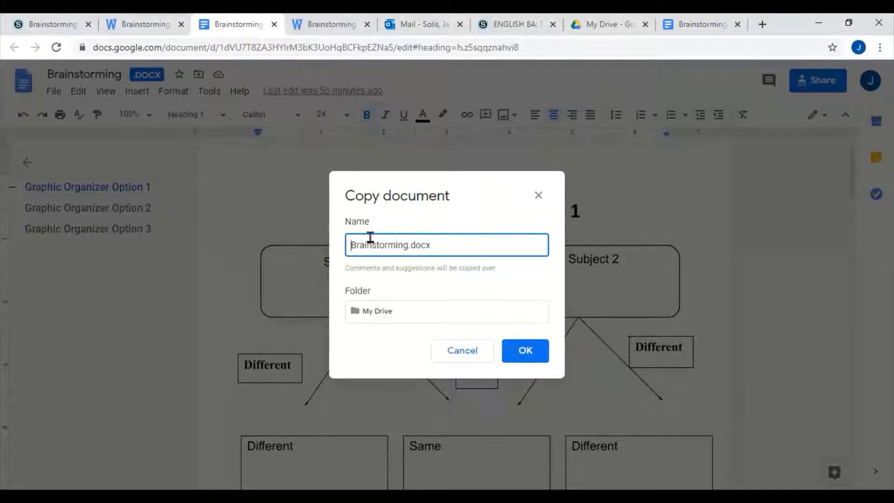
type("Solis")
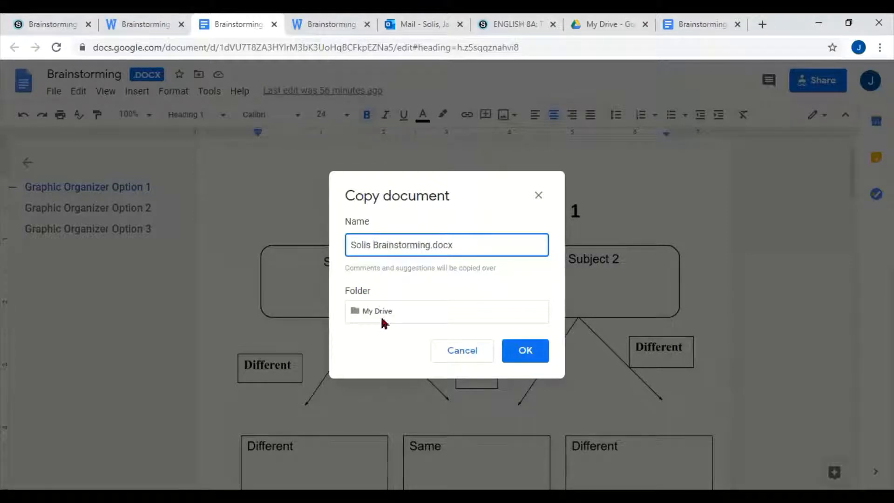
left_click(527, 350)
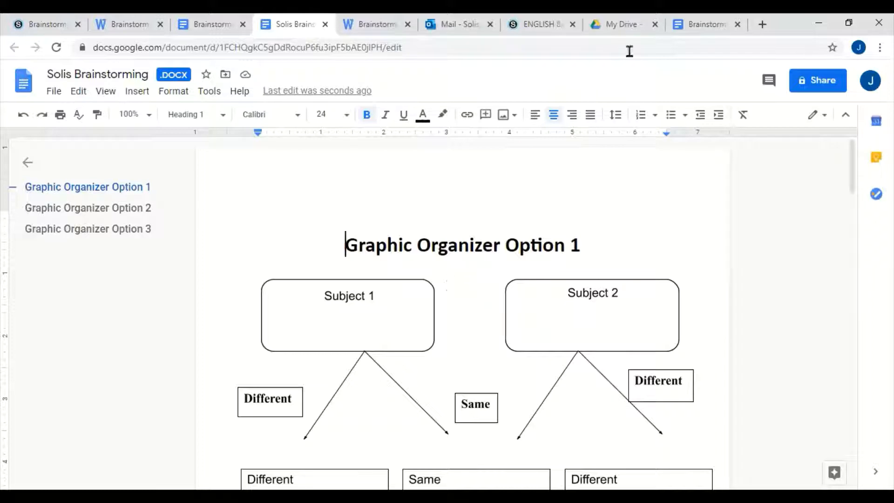
Share the copied document with the two teachers' e-mail addresses as Editor, with Notify people turned off
left_click(806, 81)
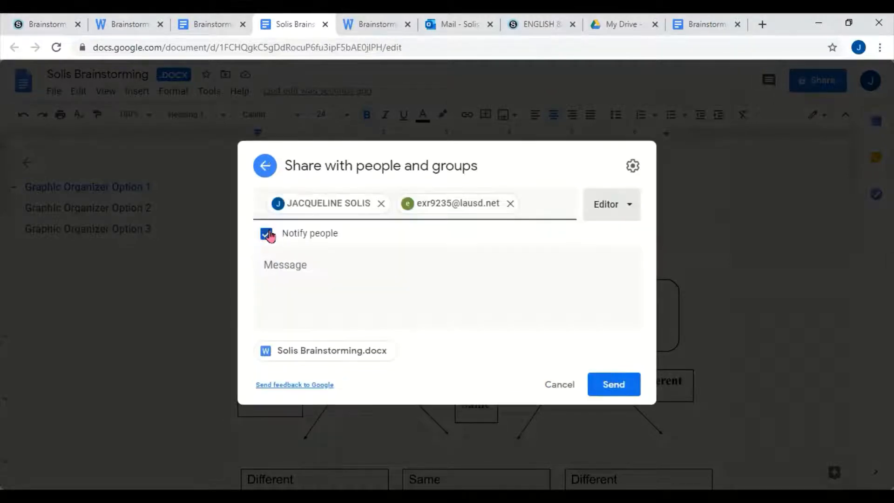
left_click(269, 233)
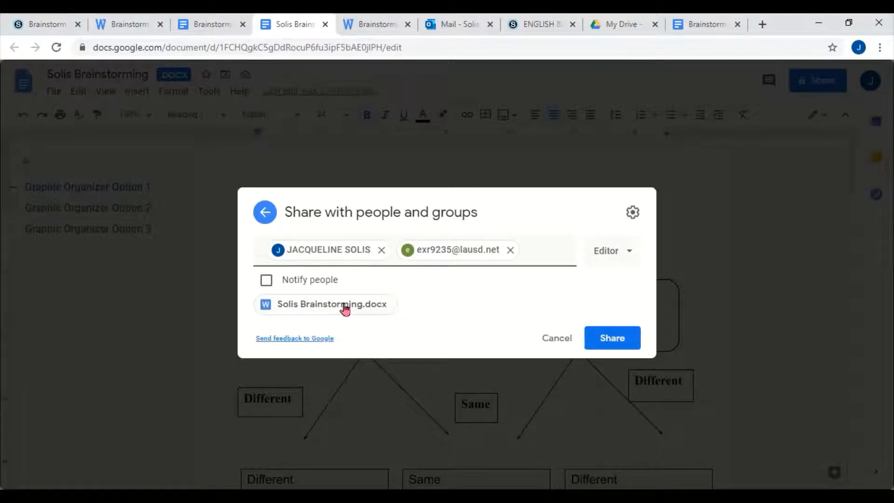
left_click(613, 340)
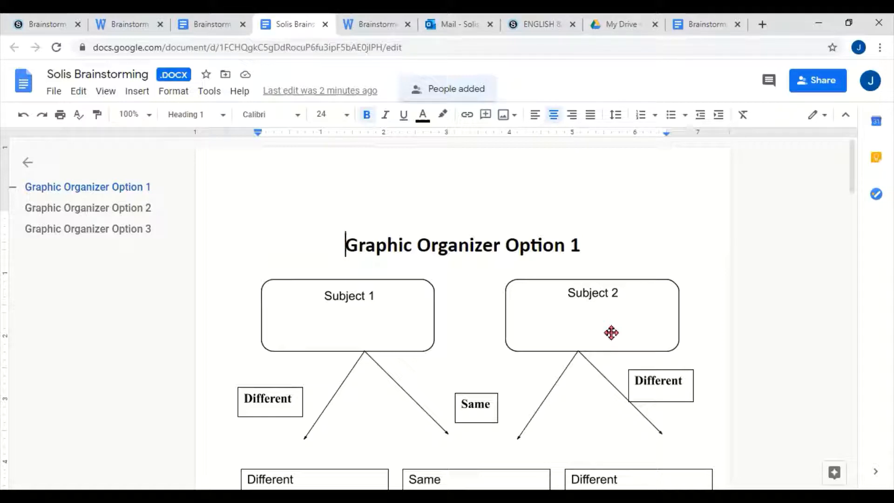
Add "Luisa May Alcott" on a new line in the Subject 1 box of Graphic Organizer Option 1 and save the drawing
scroll(521, 267, "down", 2)
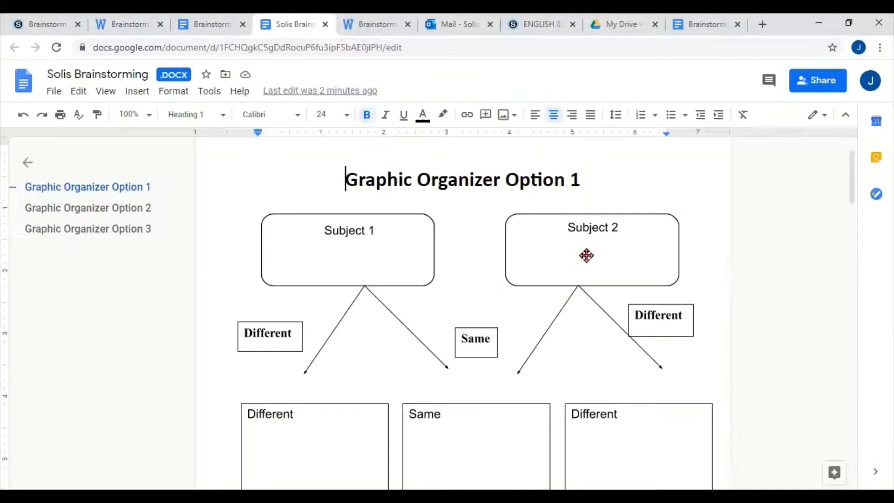
double_click(350, 254)
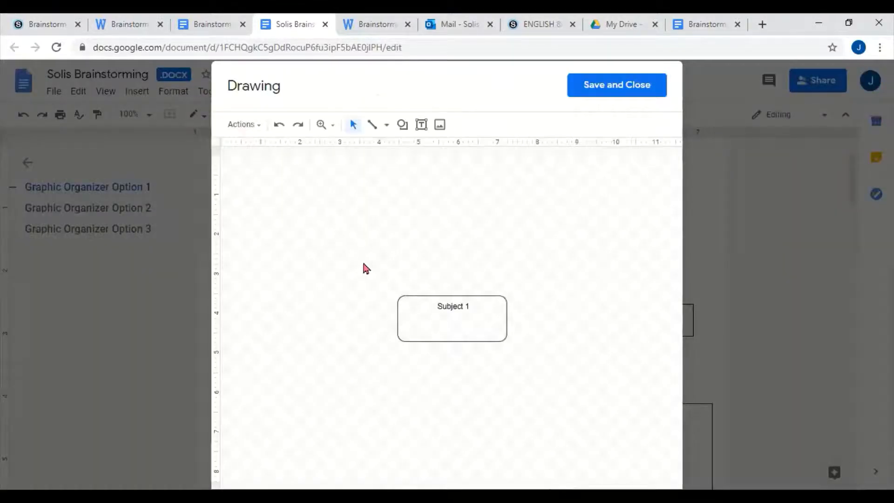
left_click(460, 320)
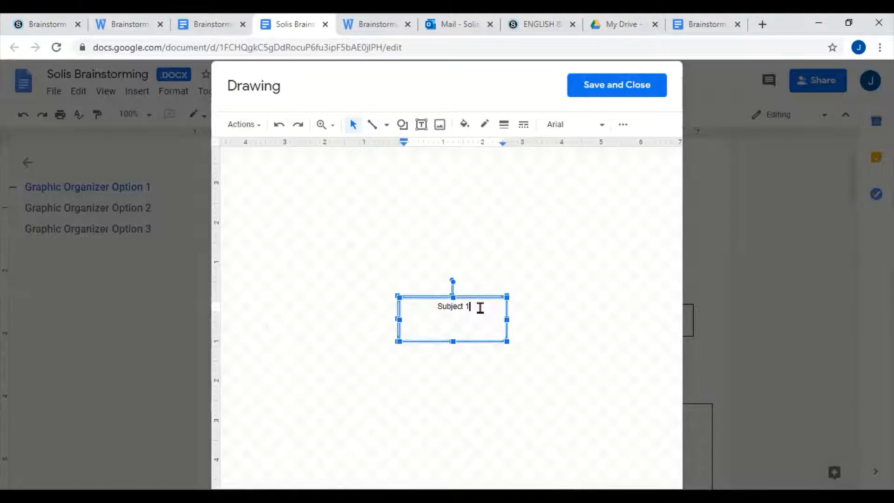
key("Return")
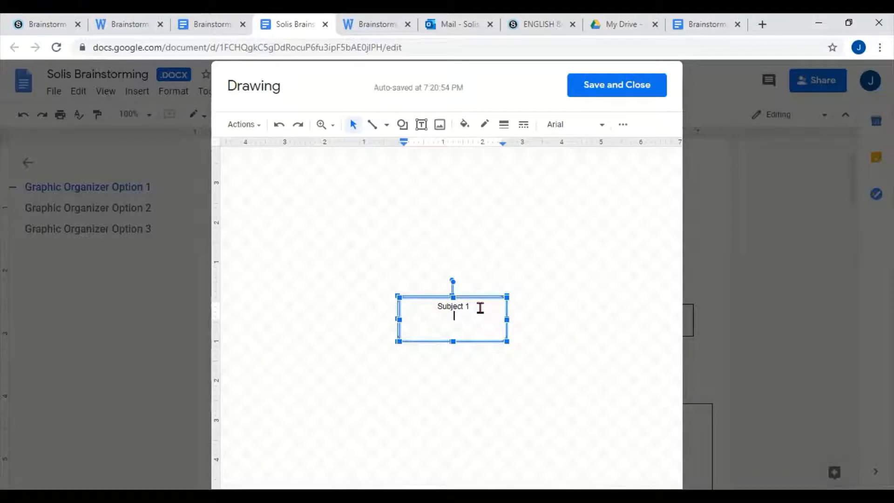
type("Luisa May Alcott")
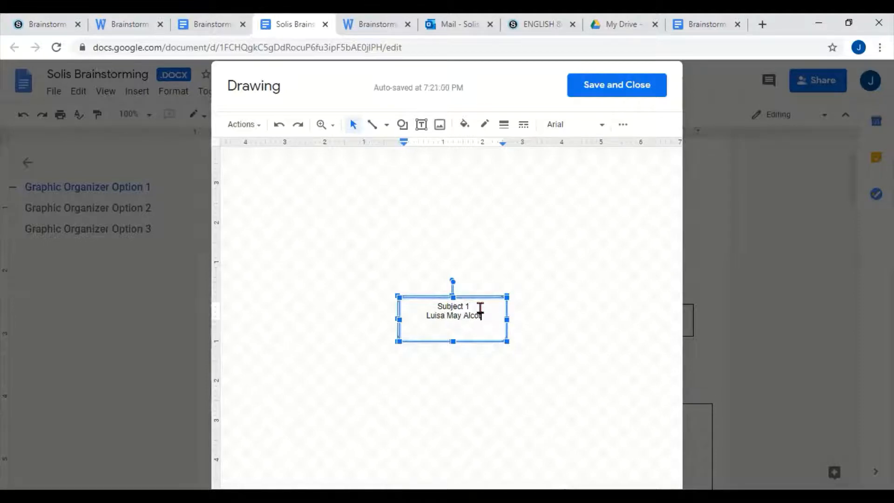
left_click(615, 88)
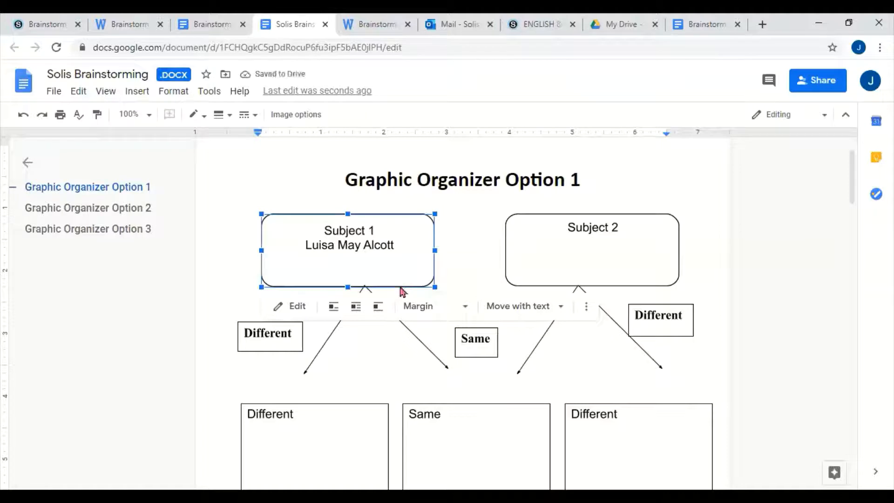
Add "Sullivan Ballou" on a new line below the heading in the Subject 2 box and save the drawing
double_click(575, 254)
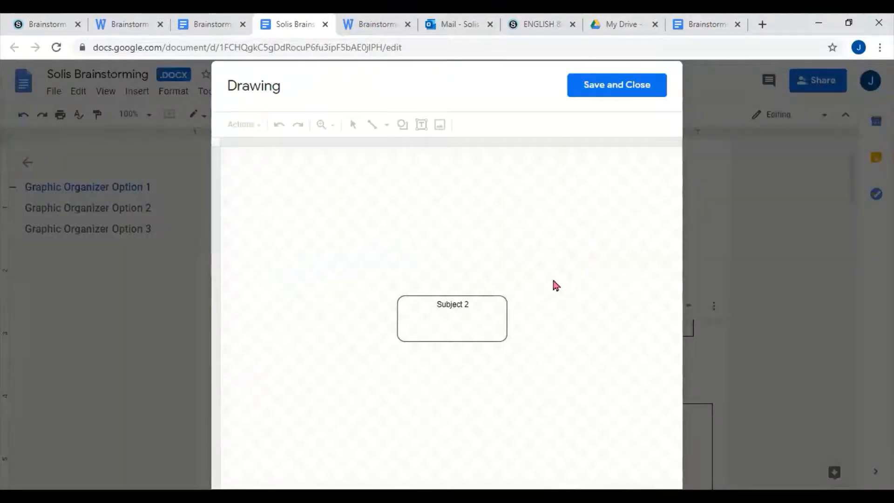
double_click(464, 325)
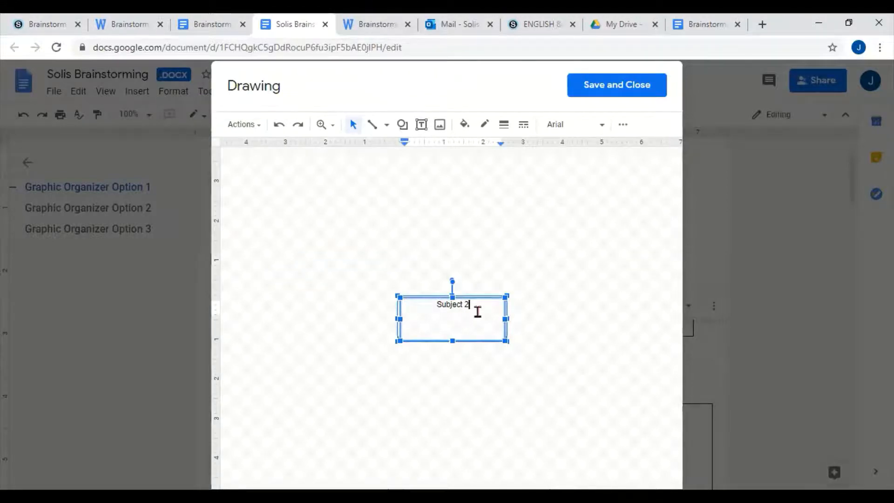
key("Return")
type("Sul")
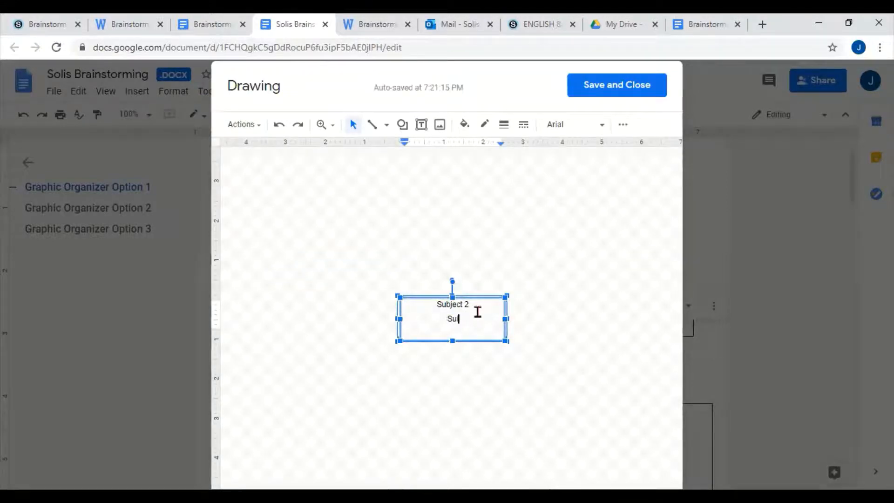
type("livan Ballou")
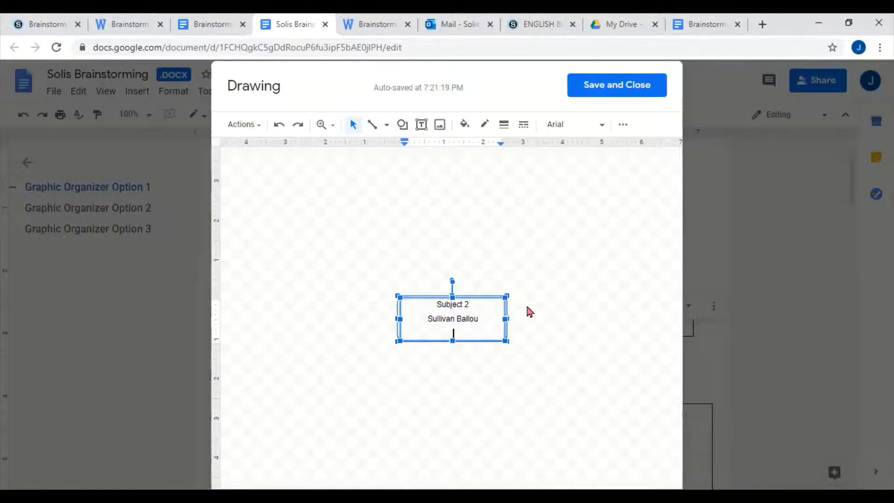
left_click(605, 87)
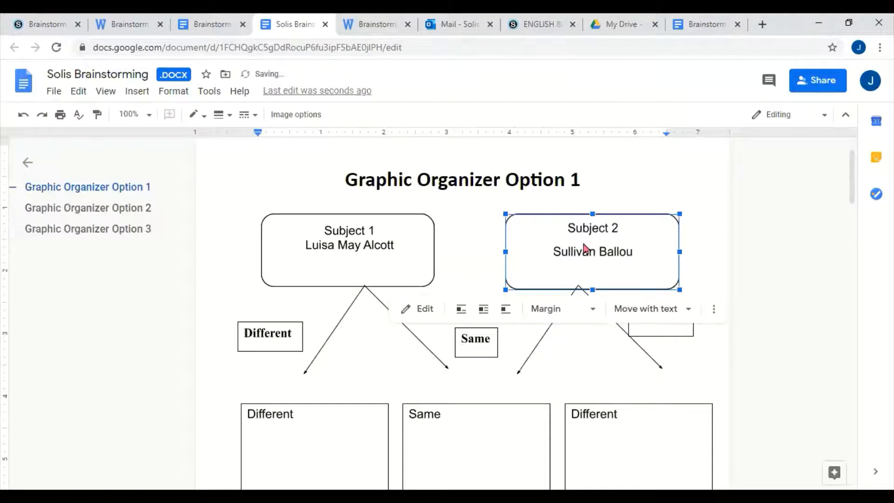
Open each of the two large Different boxes below the arrows for text editing, and close them without adding text
scroll(584, 247, "down", 3)
scroll(584, 242, "down", 1)
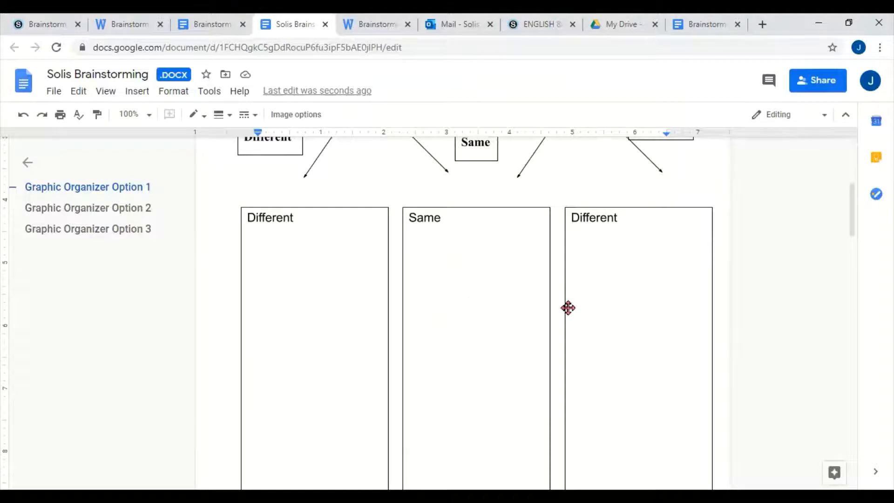
double_click(329, 322)
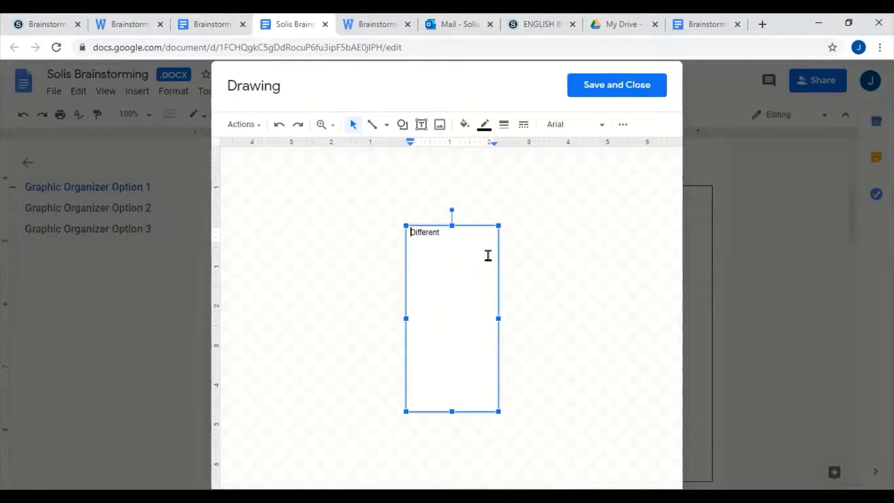
left_click(609, 95)
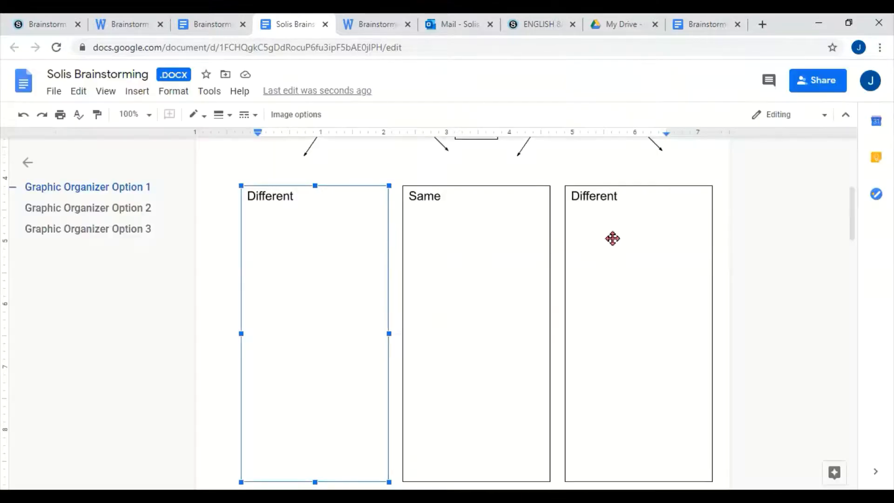
left_click(612, 240)
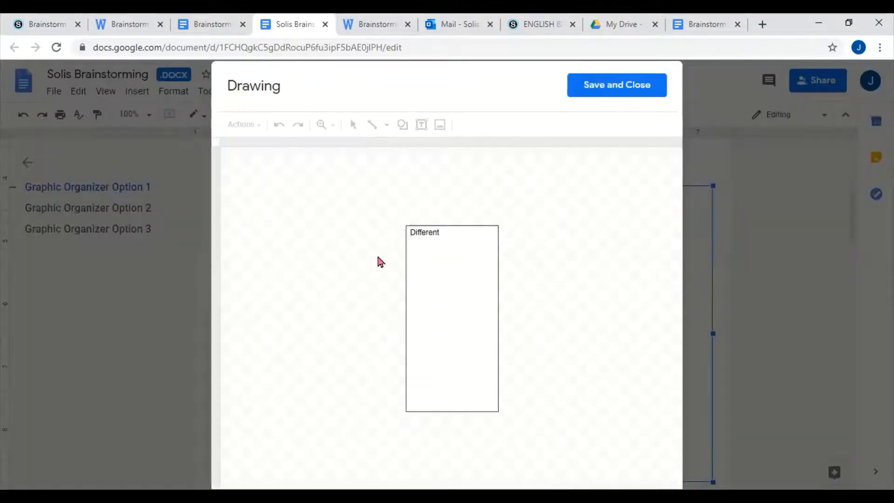
left_click(421, 284)
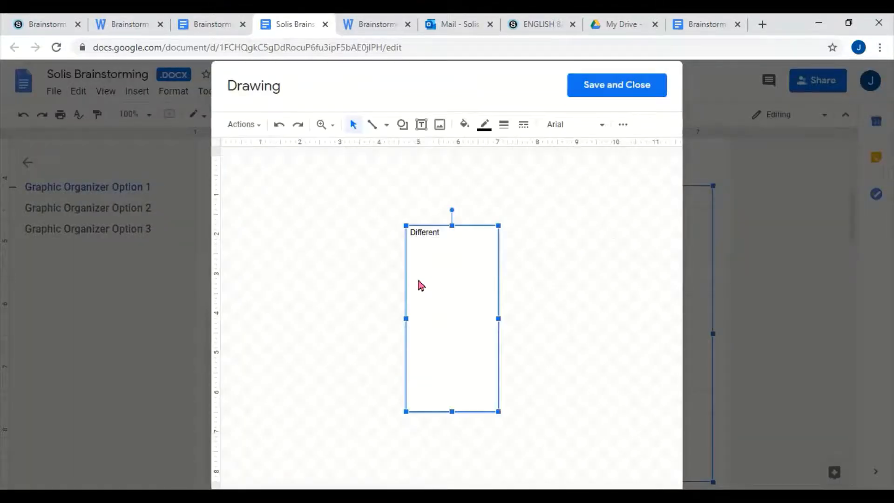
left_click(458, 243)
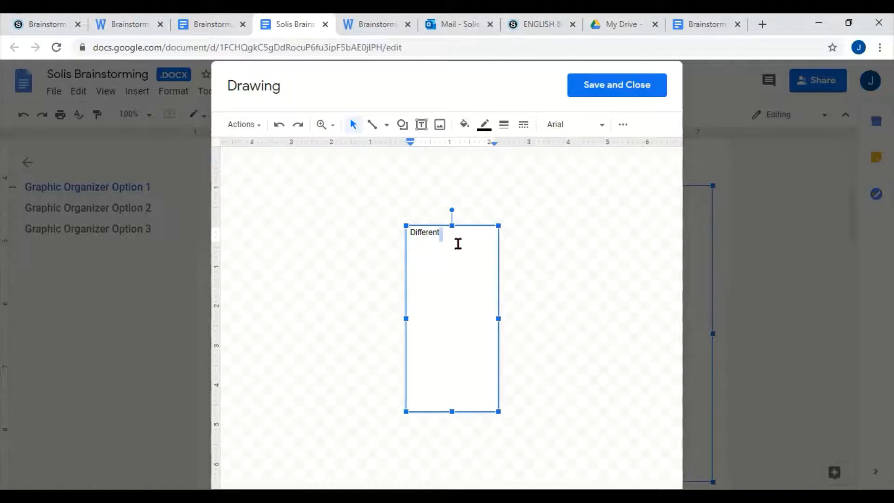
left_click(589, 87)
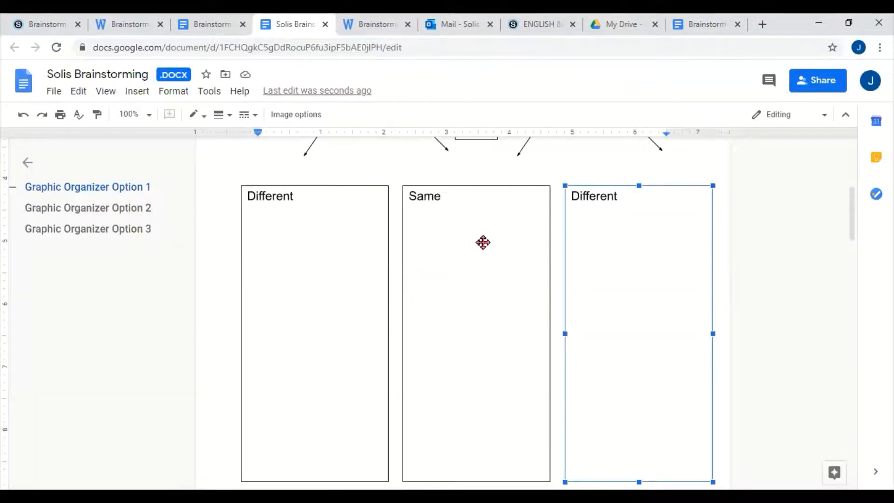
Review the subject boxes, then open the large Same box for text editing and close it without adding text
scroll(483, 242, "up", 4)
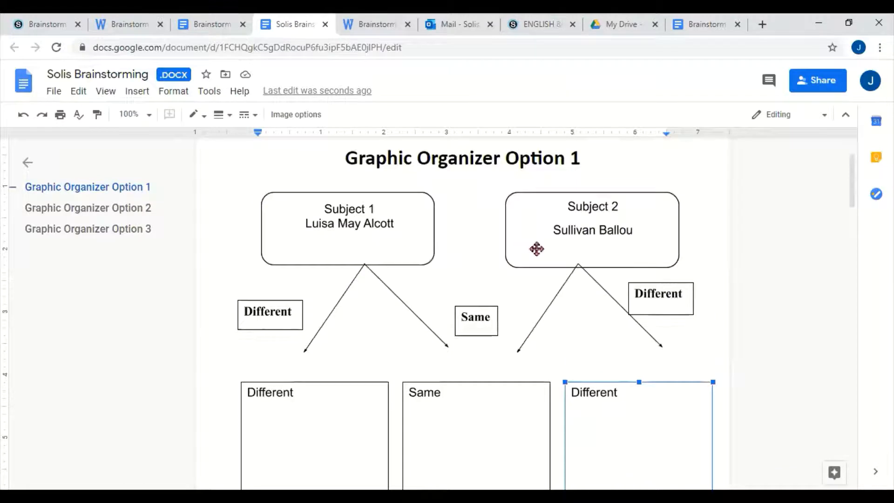
scroll(535, 249, "down", 4)
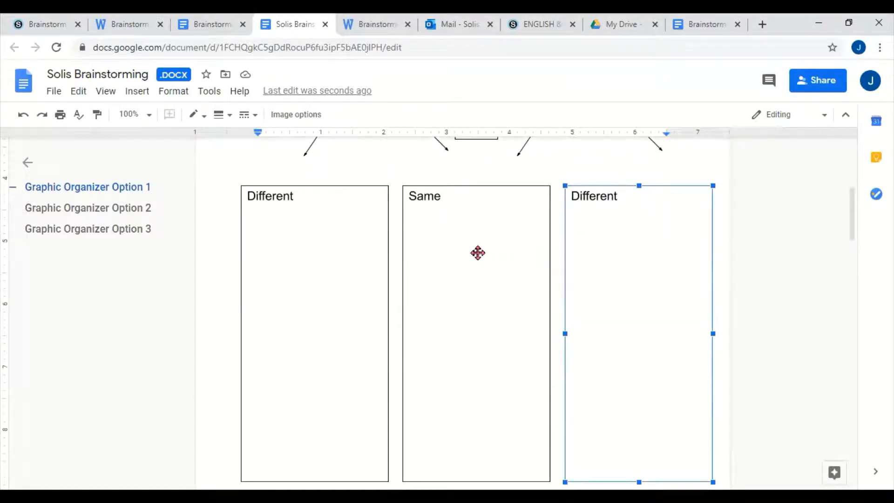
double_click(478, 253)
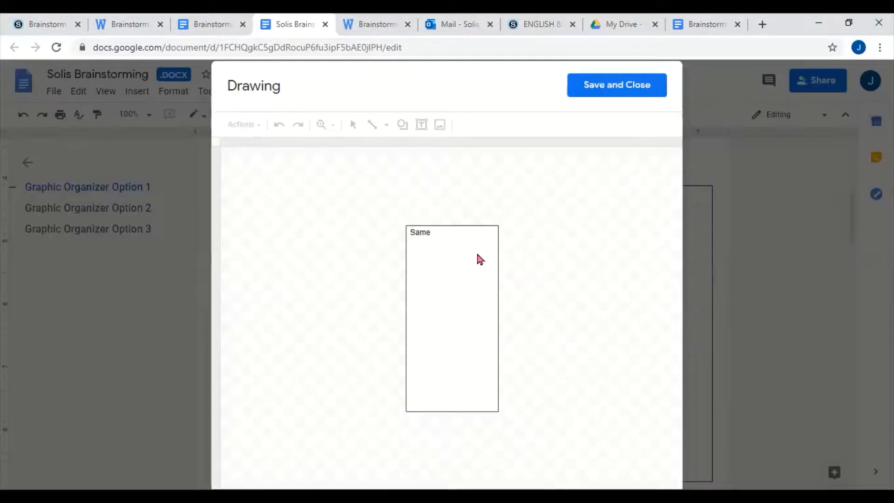
left_click(455, 278)
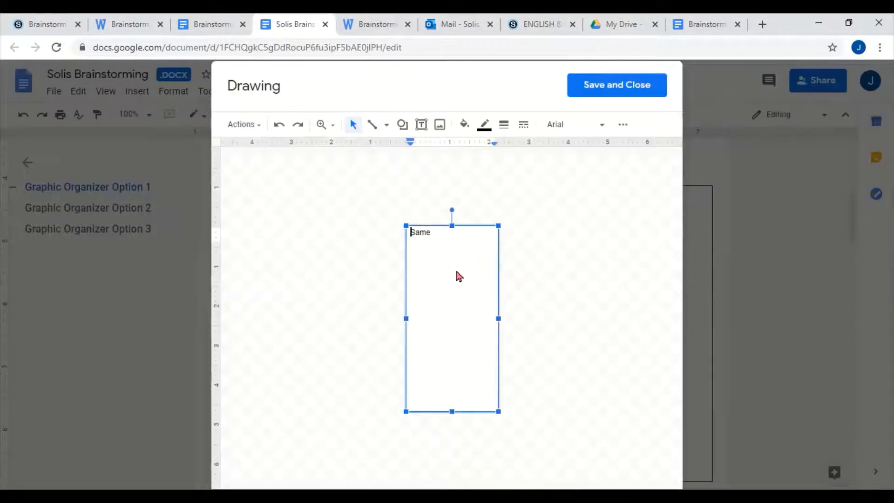
left_click(585, 94)
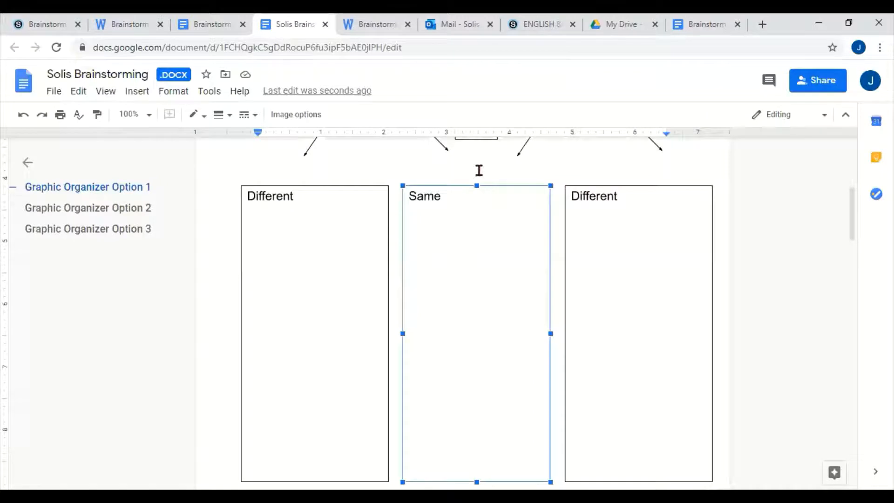
Go to Graphic Organizer Option 2 and open its Venn diagram drawing for editing
left_click(117, 213)
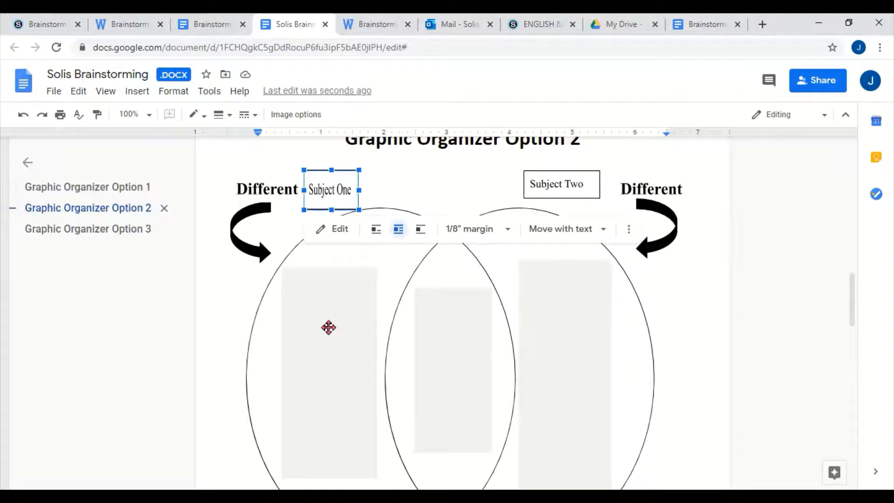
left_click(328, 327)
scroll(329, 331, "down", 1)
scroll(433, 328, "up", 1)
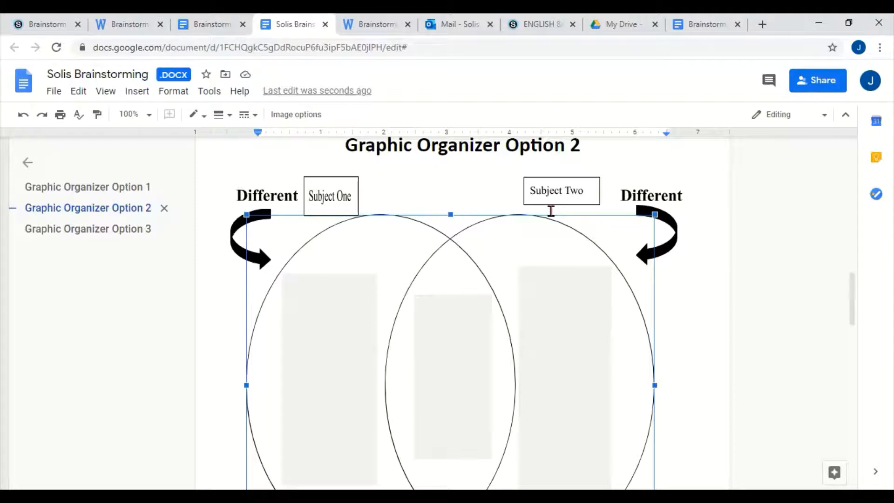
scroll(332, 320, "down", 2)
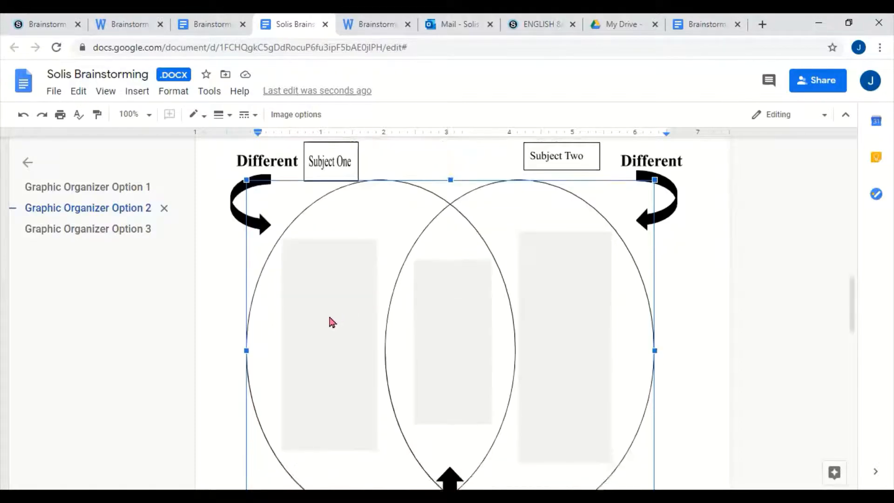
double_click(337, 293)
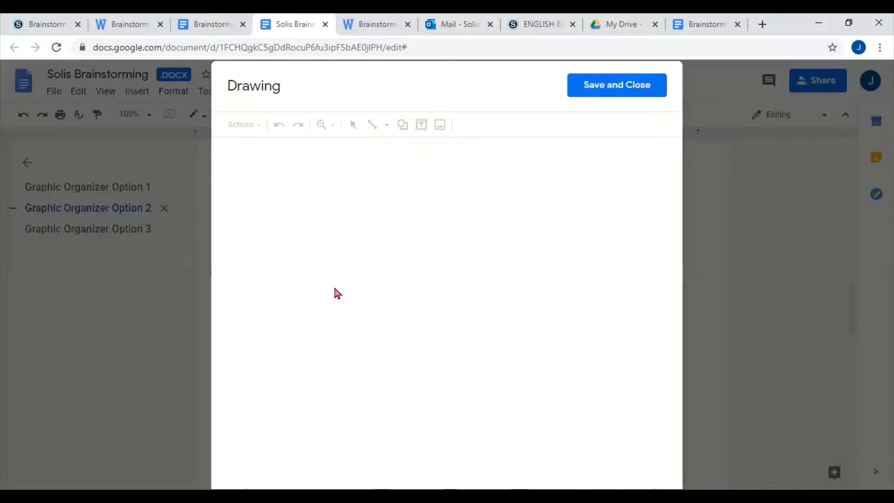
Enter "Luisa May Alcott" in the grey box of the left circle, followed by three lines that each hold a dash
double_click(372, 291)
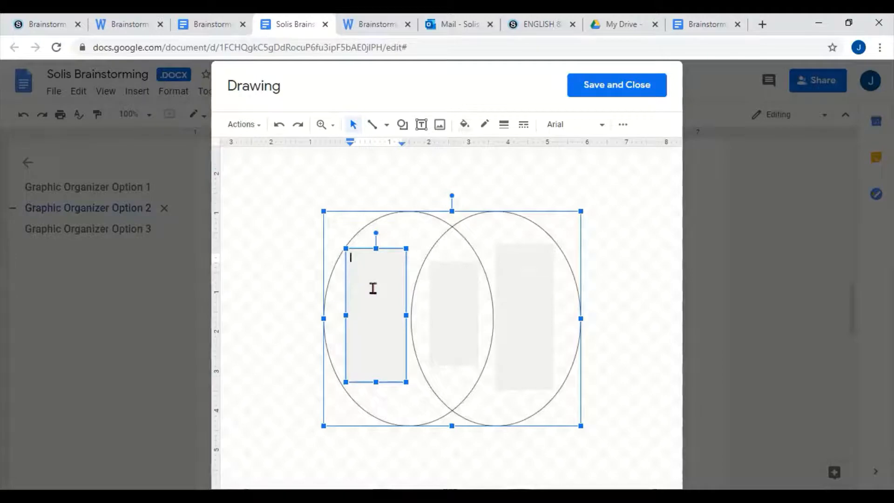
type("Luisa ")
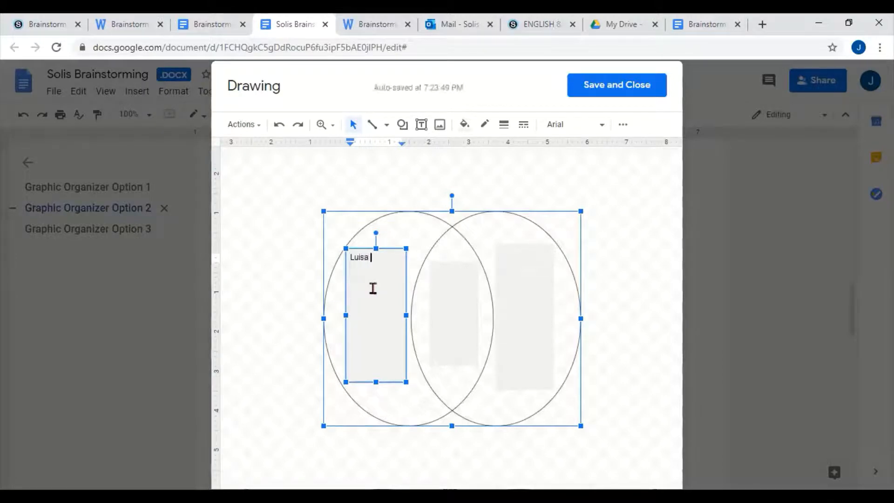
type("May Alcott")
key("Return")
type("-")
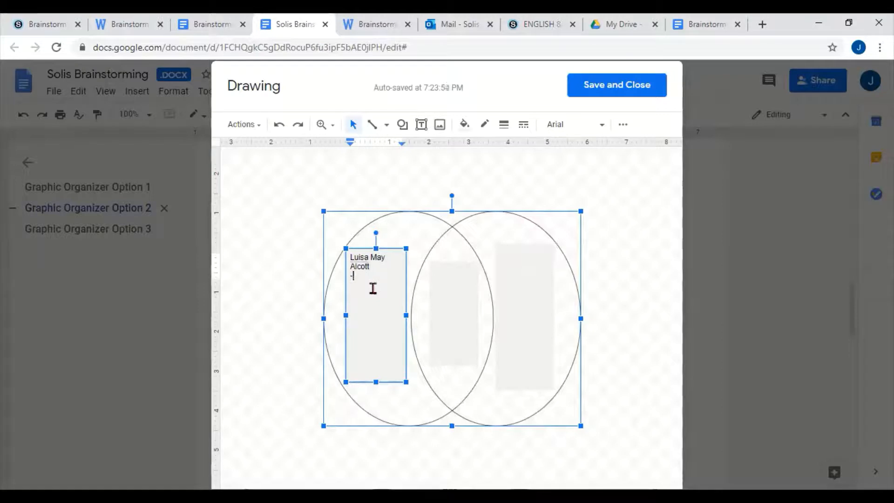
key("Return")
type("-")
key("Return")
type("-")
key("Return")
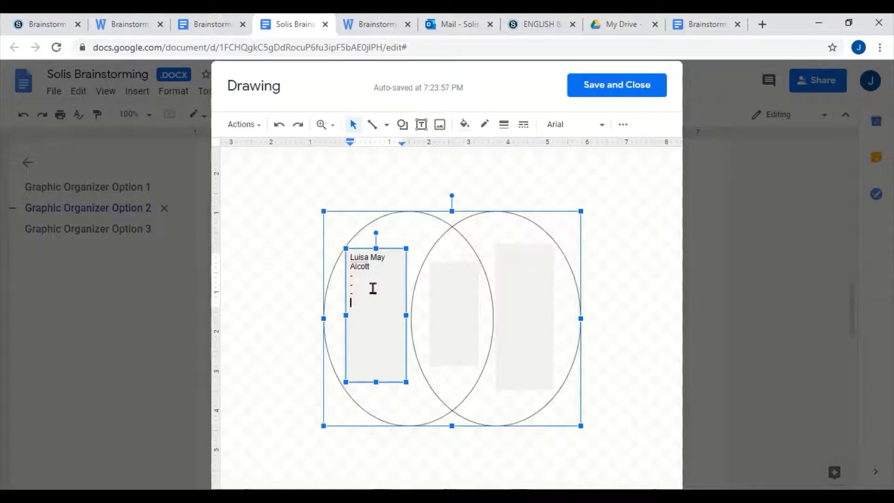
Enter "Sullivan Ballou" in the right circle's grey box, followed by three dash lines with a blank line before the last dash
left_click(512, 261)
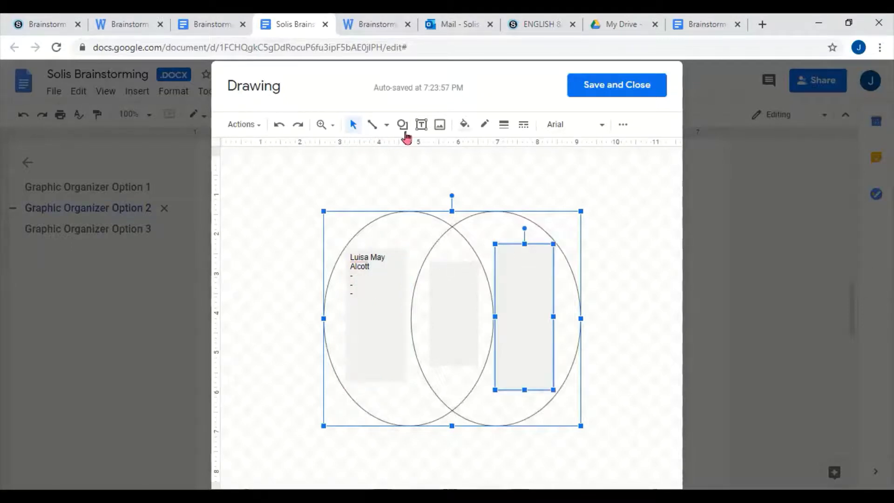
left_click(509, 262)
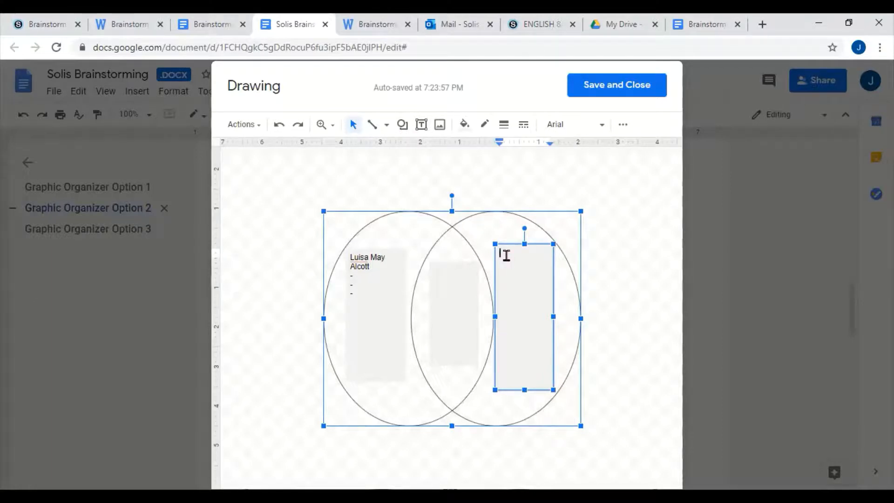
type("Sullivan Ballou")
key("Return")
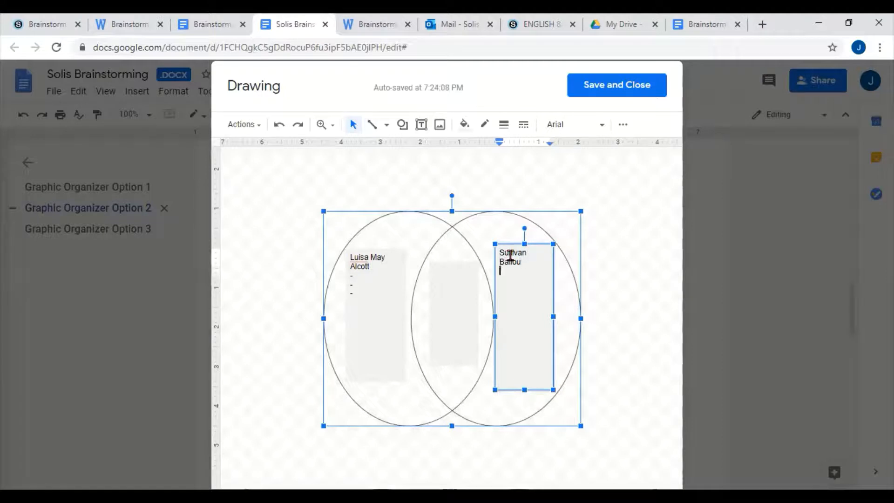
type("-")
key("Return")
type("-")
key("Return")
key("Return")
type("-")
Add three dash lines to the grey box in the circles' overlap, and save and close the Venn diagram drawing
left_click(458, 287)
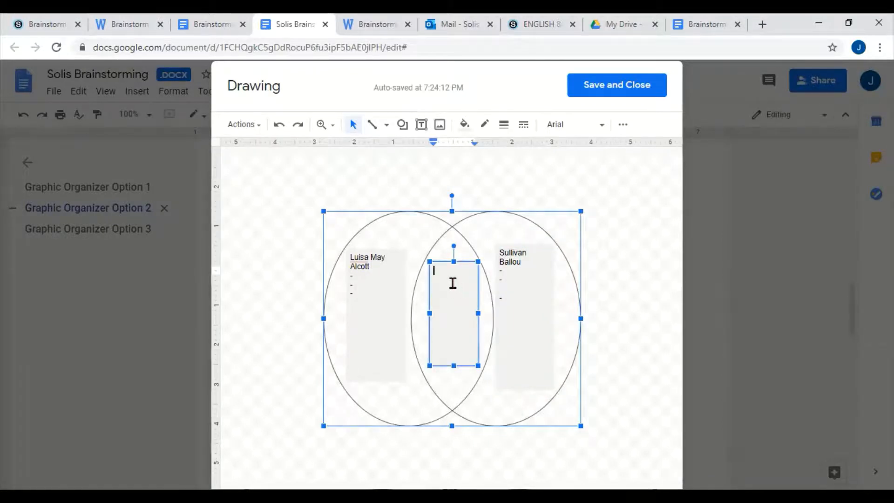
type("-")
key("Return")
type("-")
key("Return")
type("-")
left_click(623, 87)
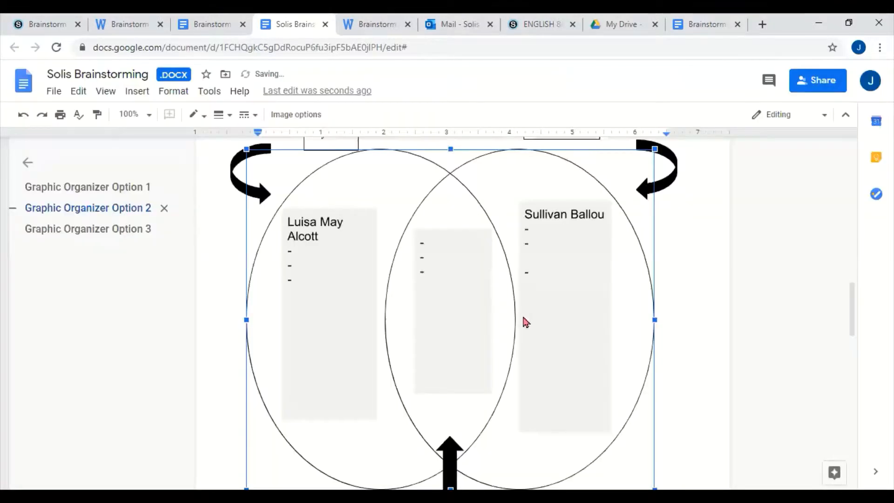
Go to Graphic Organizer Option 3 and open its Subject 1 web drawing for editing
scroll(543, 326, "down", 3)
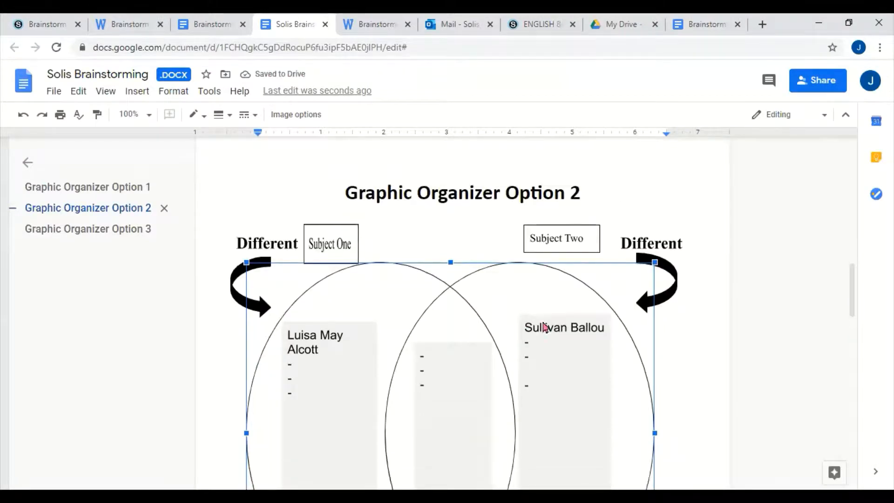
scroll(548, 328, "down", 3)
scroll(548, 328, "up", 5)
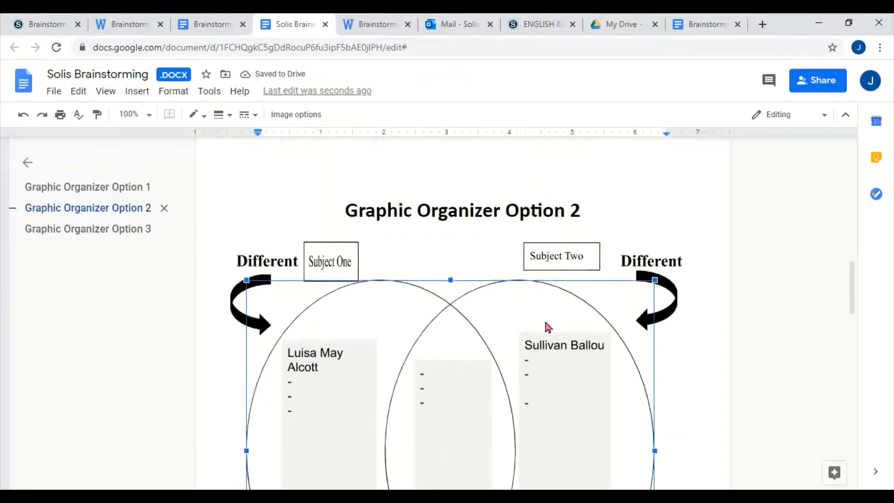
scroll(548, 327, "down", 2)
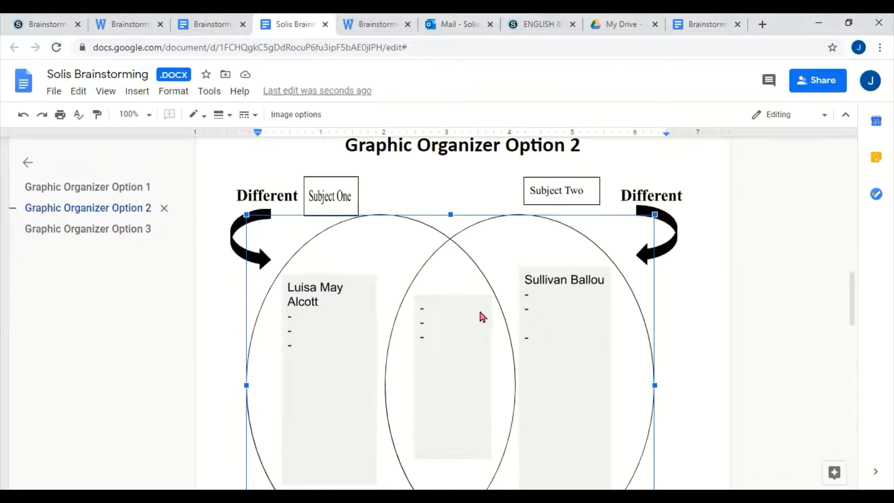
left_click(118, 233)
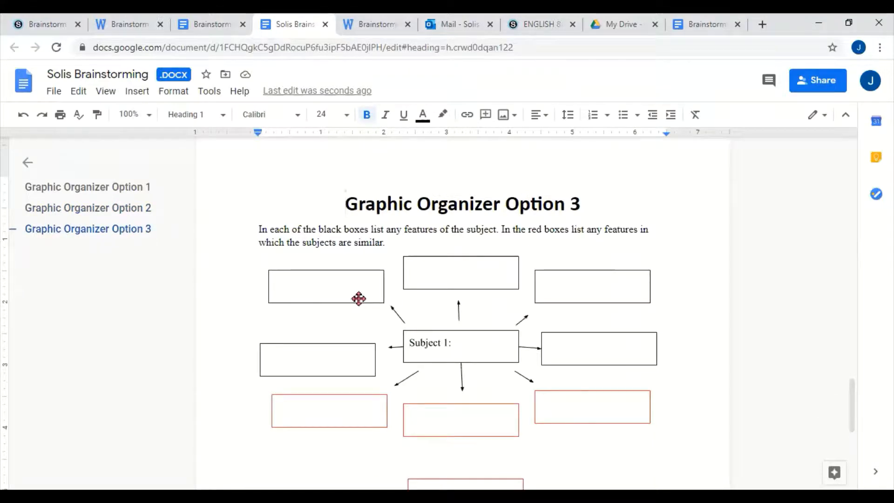
scroll(354, 298, "down", 3)
scroll(359, 299, "up", 2)
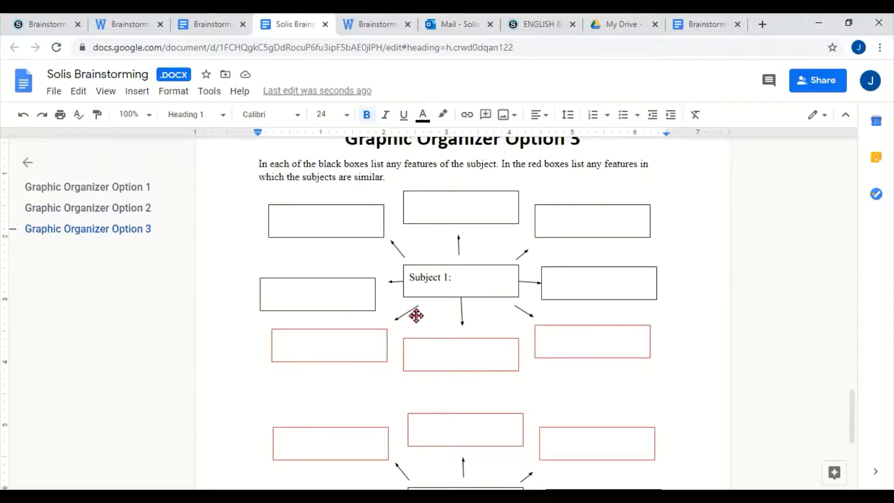
double_click(465, 277)
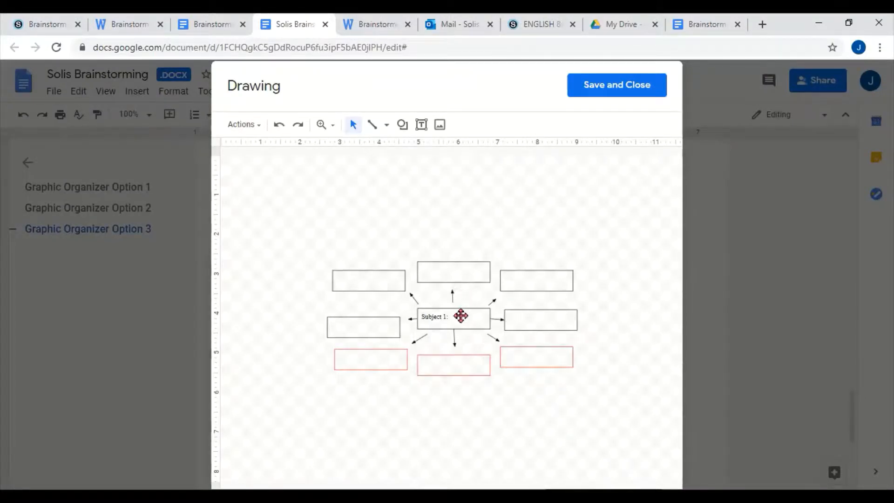
Add "Luisa May Alcott" after "Subject 1:" in the central box of the web
left_click(461, 316)
left_click(460, 316)
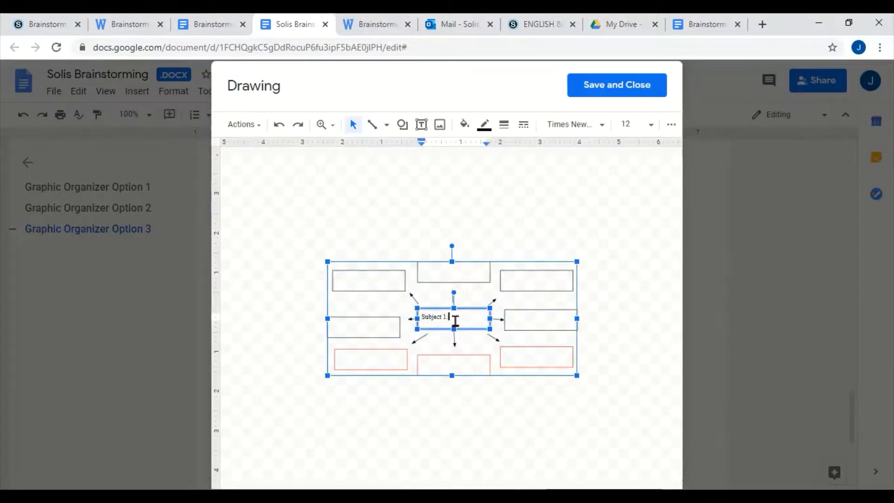
type("Luisa")
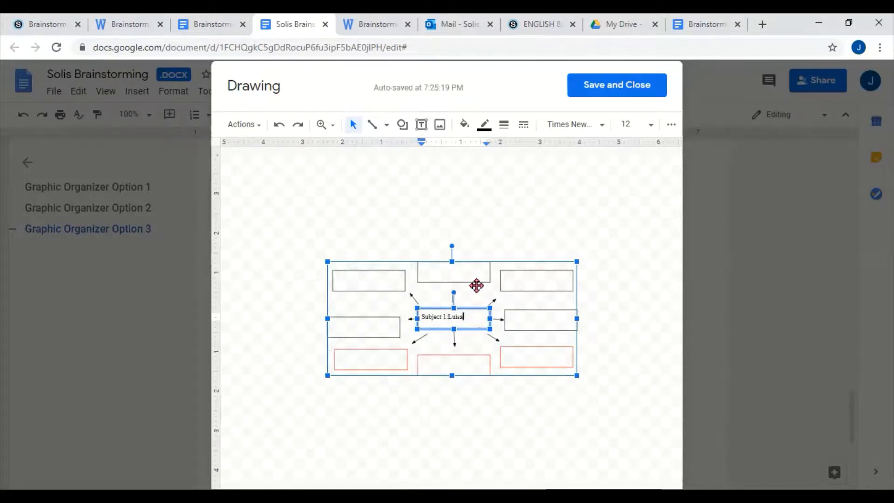
type(" May Al")
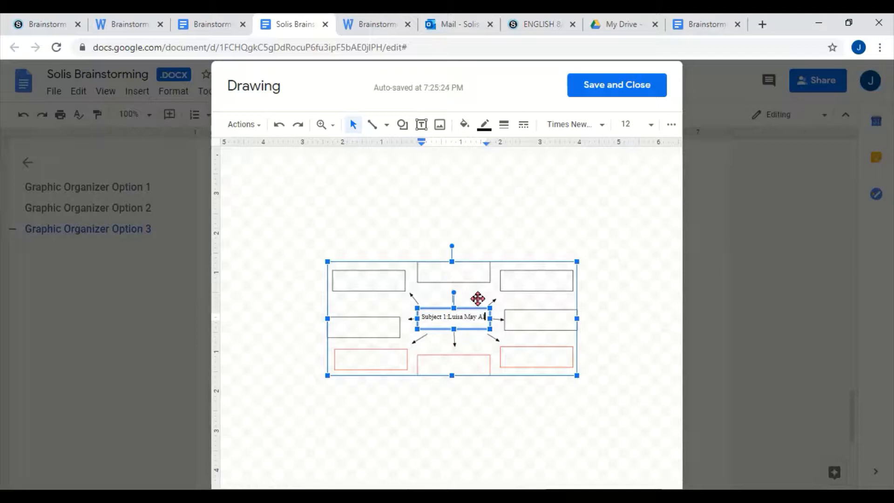
type("cott")
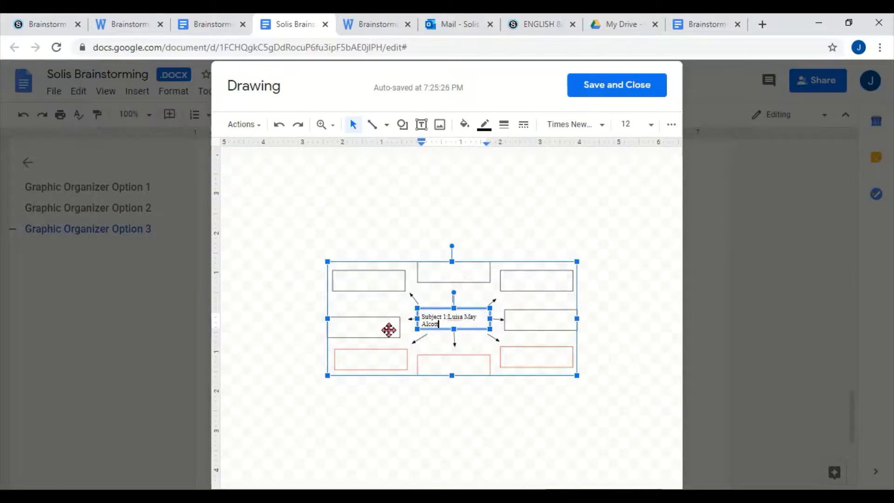
Enter a dash in the middle-left, upper-left and top-centre black feature boxes around Subject 1
left_click(390, 330)
left_click(534, 324)
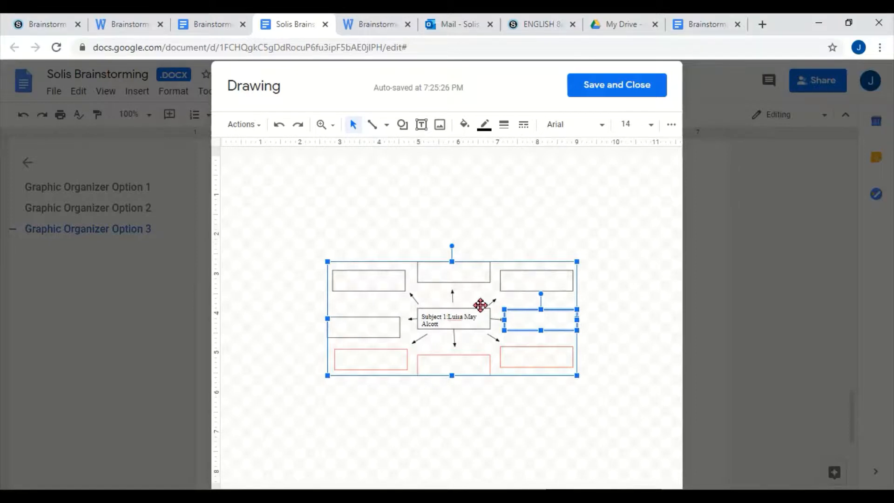
double_click(374, 332)
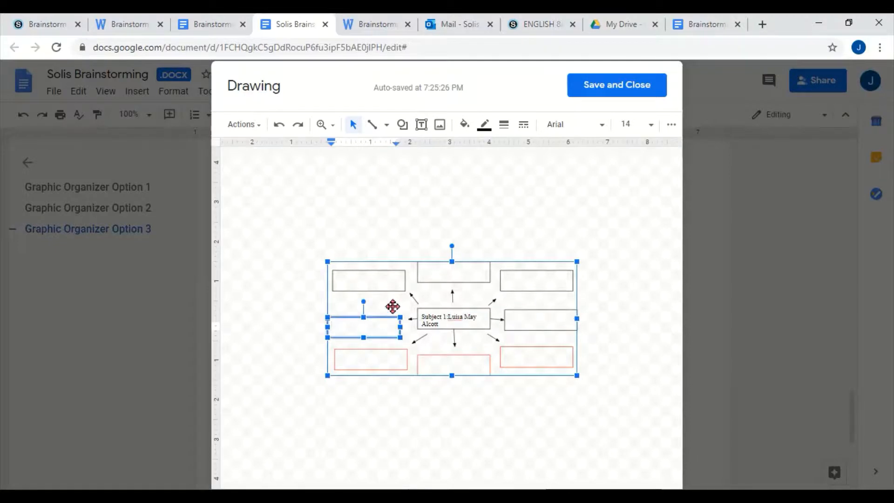
double_click(387, 284)
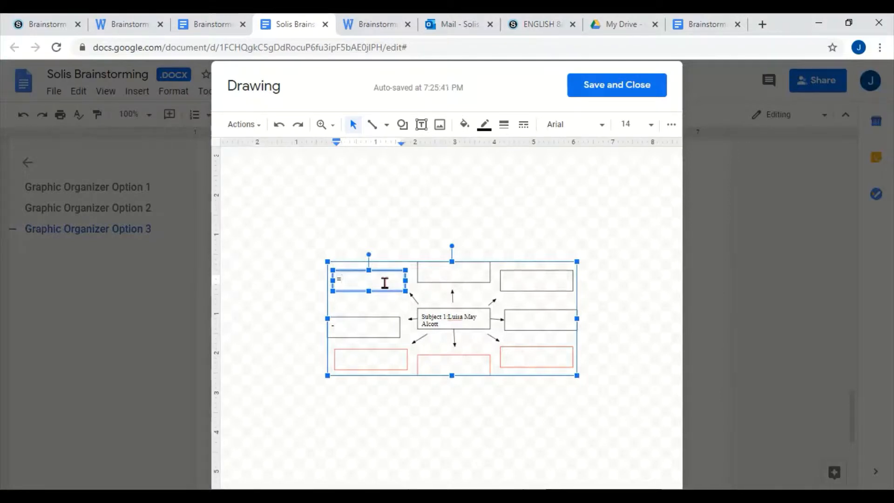
double_click(435, 269)
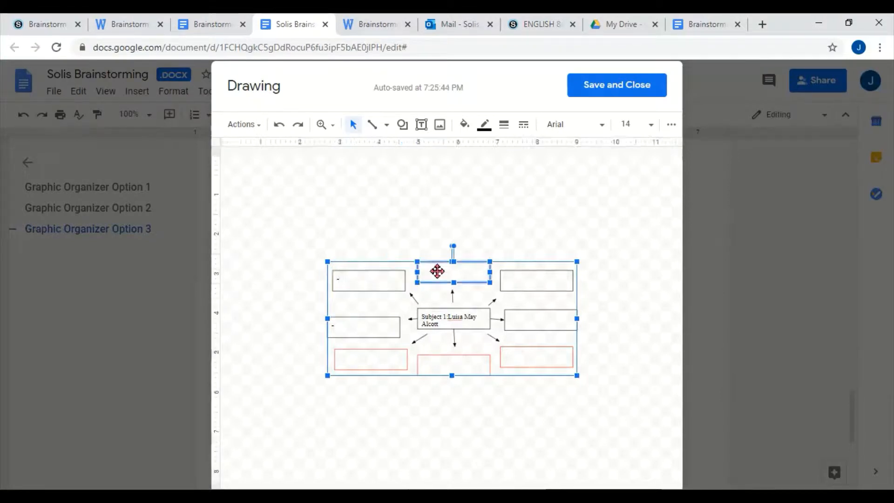
double_click(506, 282)
double_click(536, 326)
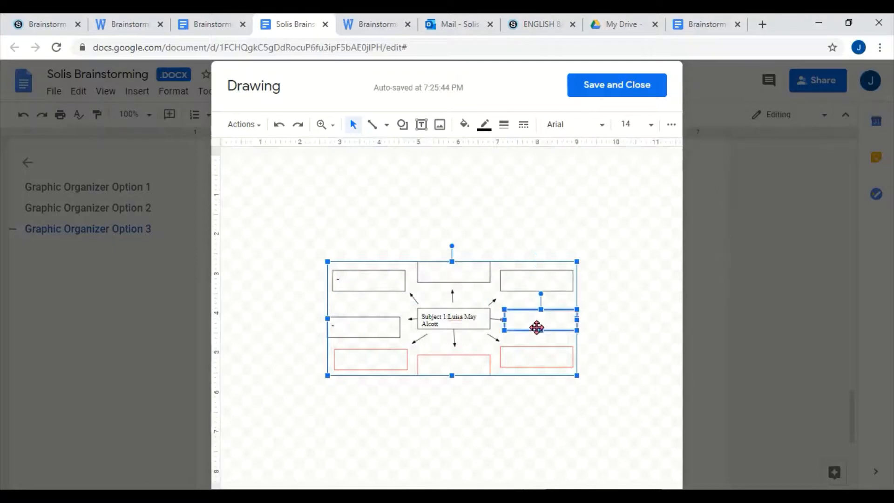
double_click(459, 275)
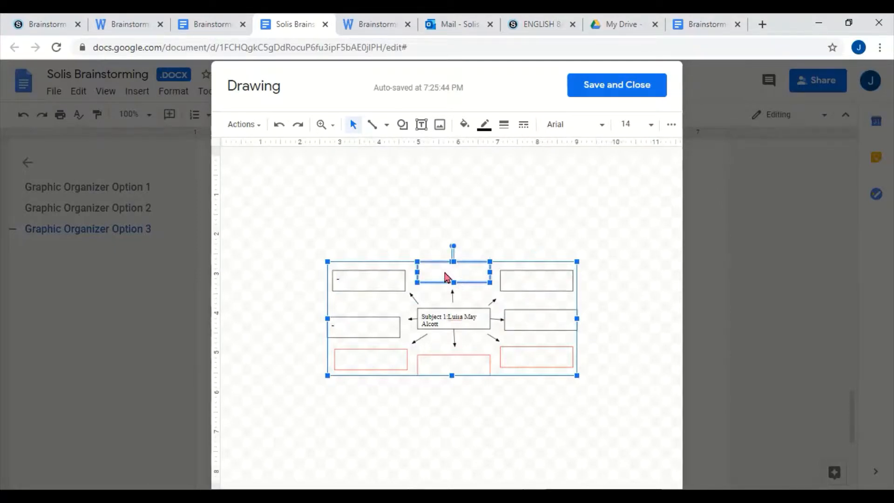
left_click(445, 275)
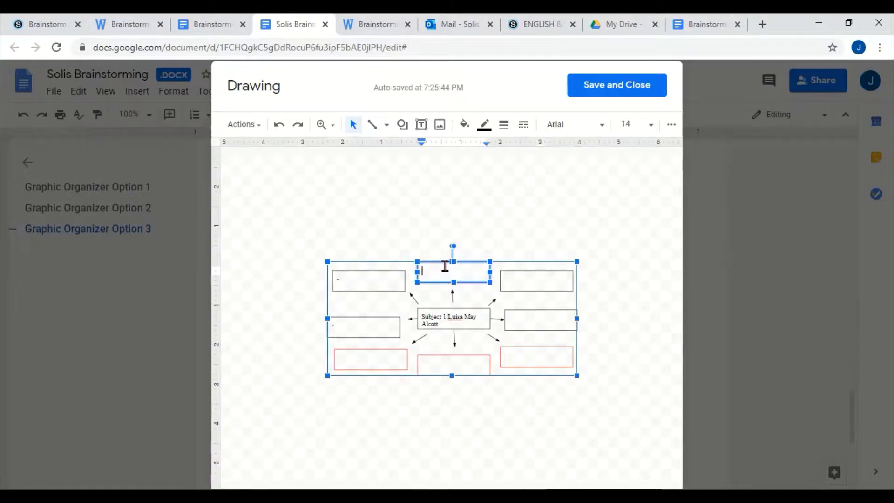
type("-")
Enter a dash in each of the three red similarity boxes below Subject 1, and save and close the drawing
left_click(396, 360)
left_click(449, 369)
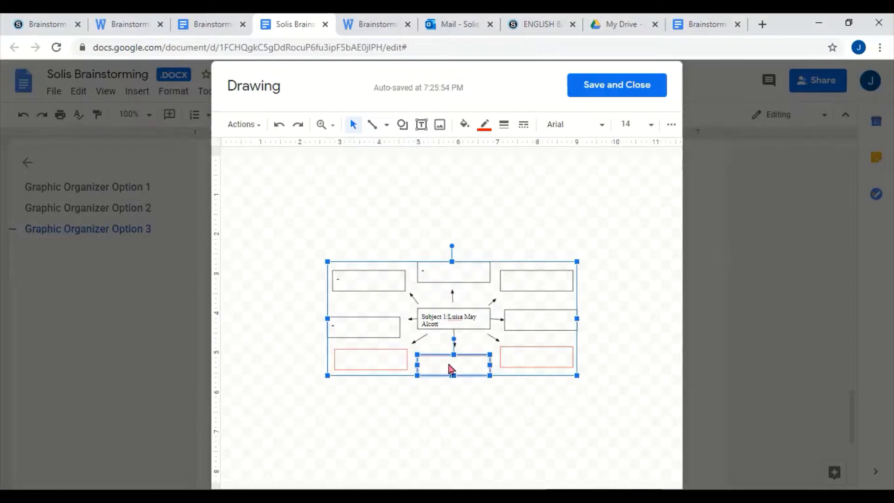
left_click(507, 361)
left_click(375, 362)
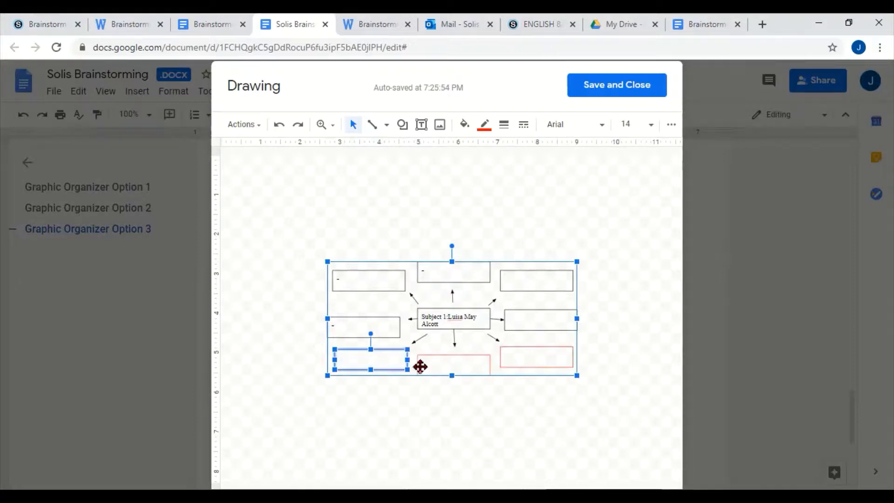
left_click(437, 365)
left_click(381, 361)
left_click(381, 361)
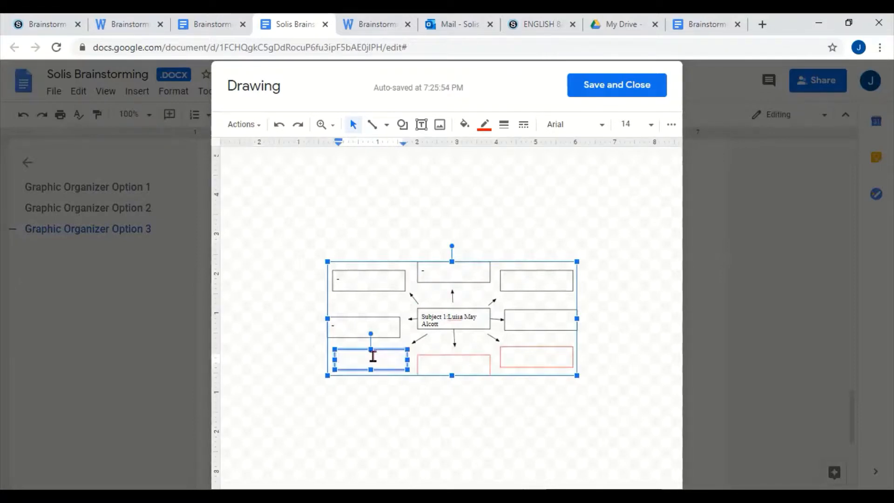
left_click(471, 373)
left_click(471, 373)
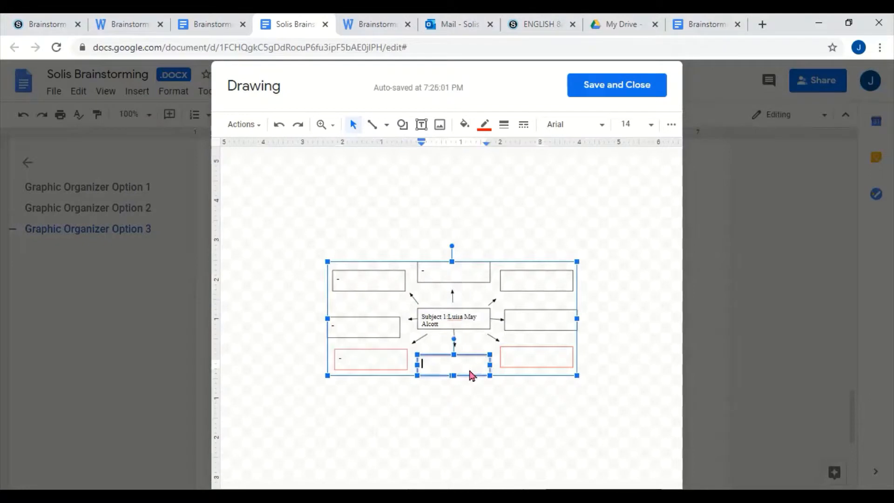
left_click(507, 355)
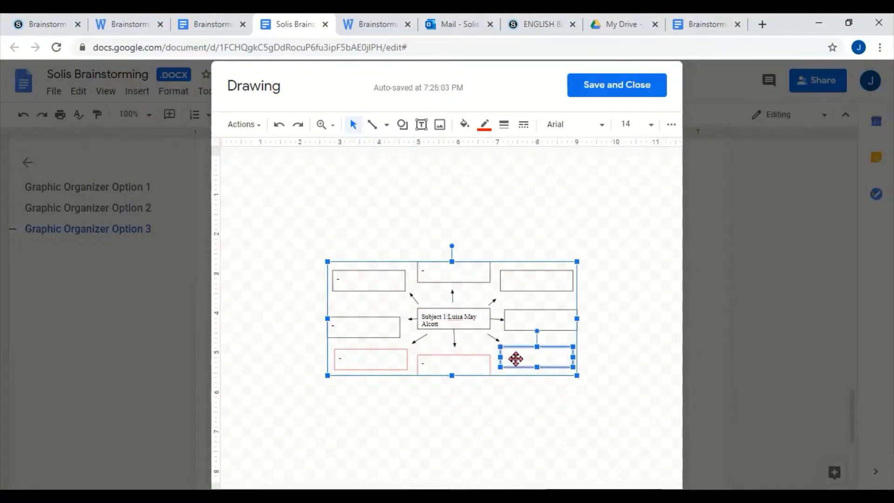
left_click(517, 364)
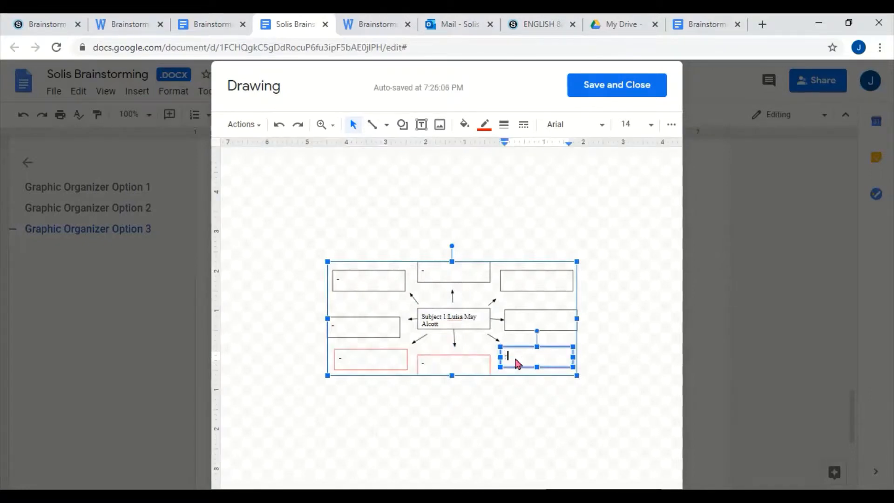
left_click(607, 87)
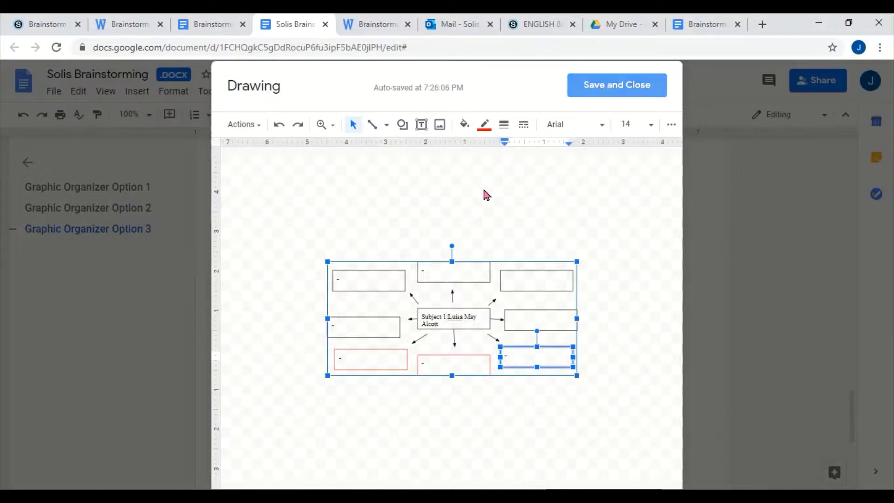
Open the Subject 2 web drawing for editing and add "Sullivan Ballou Text" after "Subject 2:" in the central box
scroll(438, 261, "down", 4)
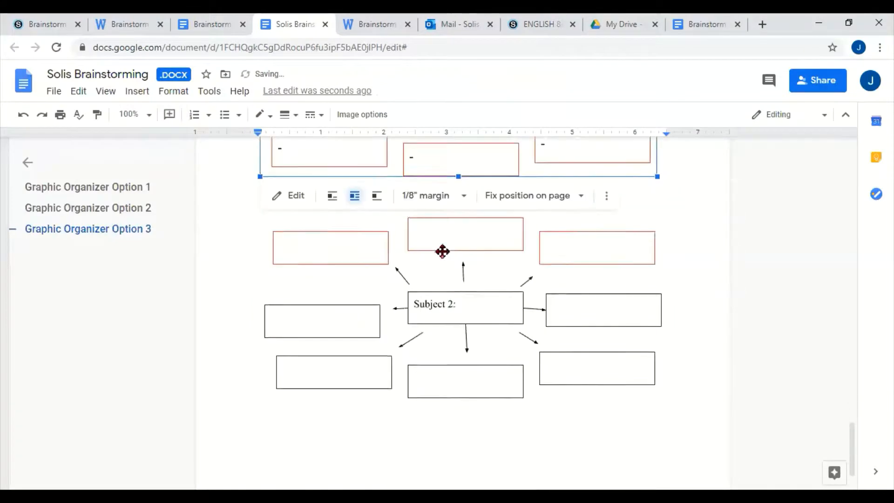
left_click(451, 304)
double_click(451, 304)
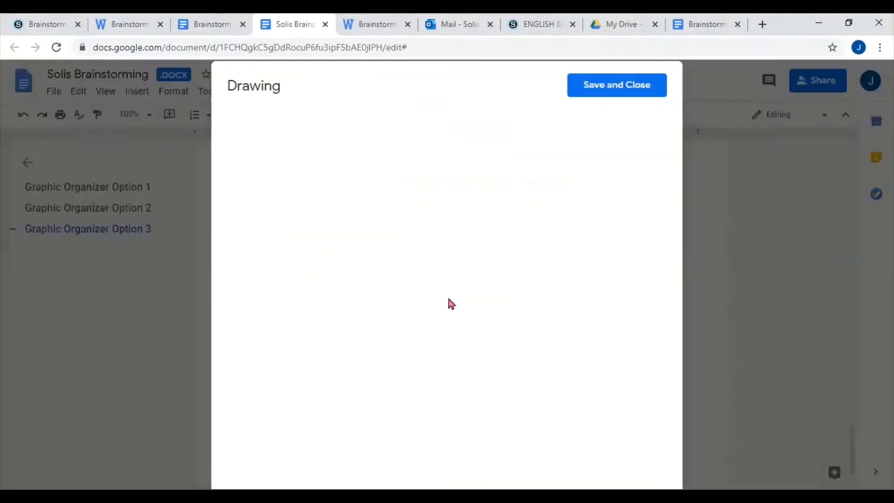
left_click(458, 318)
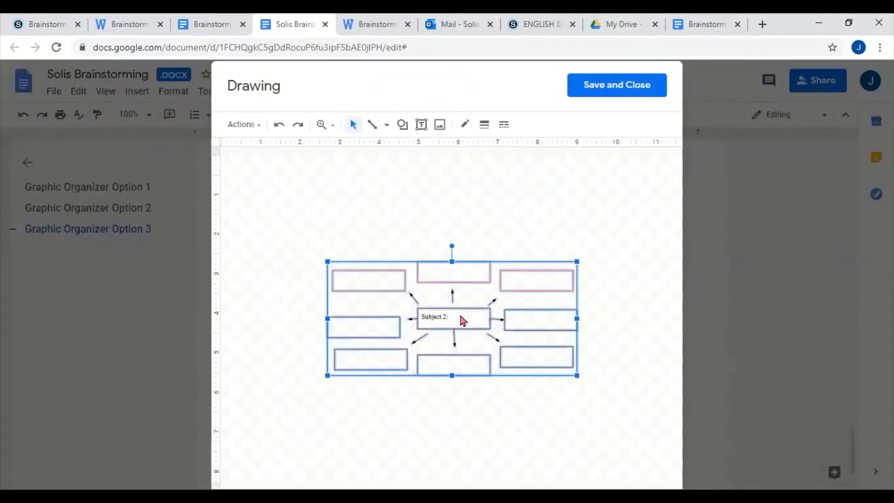
left_click(461, 319)
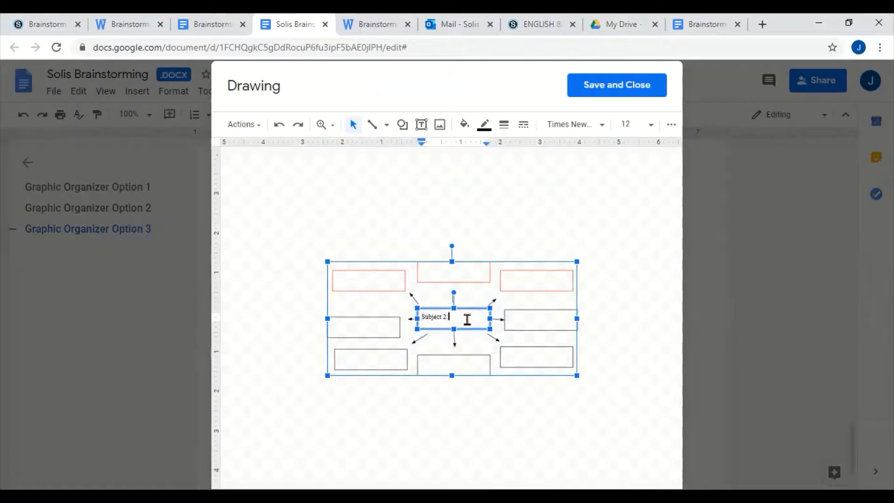
type("Sullivan")
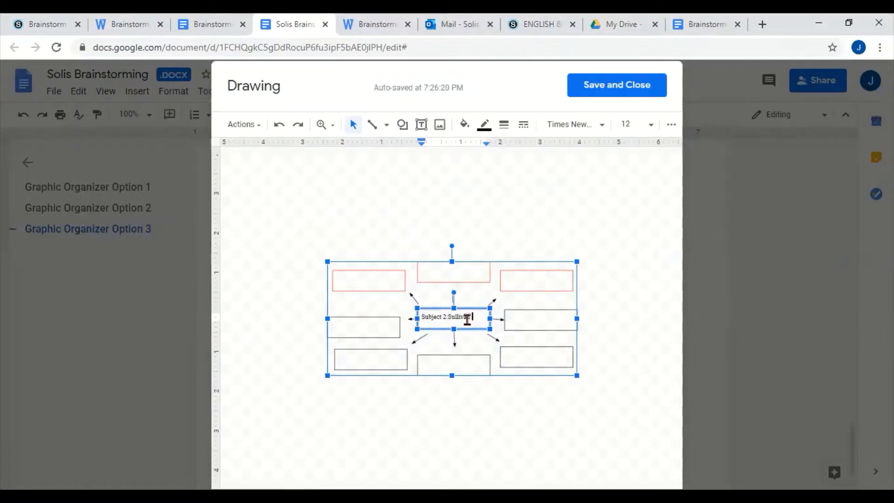
type(" Ballour Text")
Select the three red similarity boxes above Subject 2 one after another to point them out
left_click(370, 279)
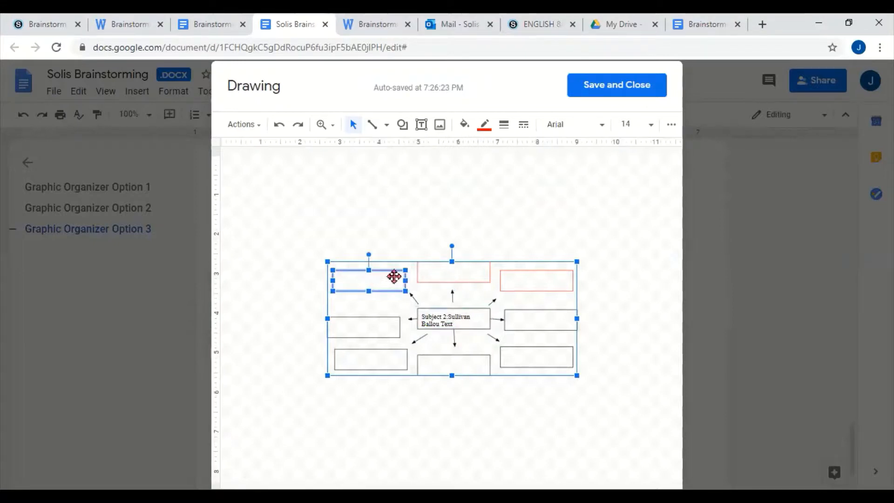
left_click(441, 273)
left_click(458, 280)
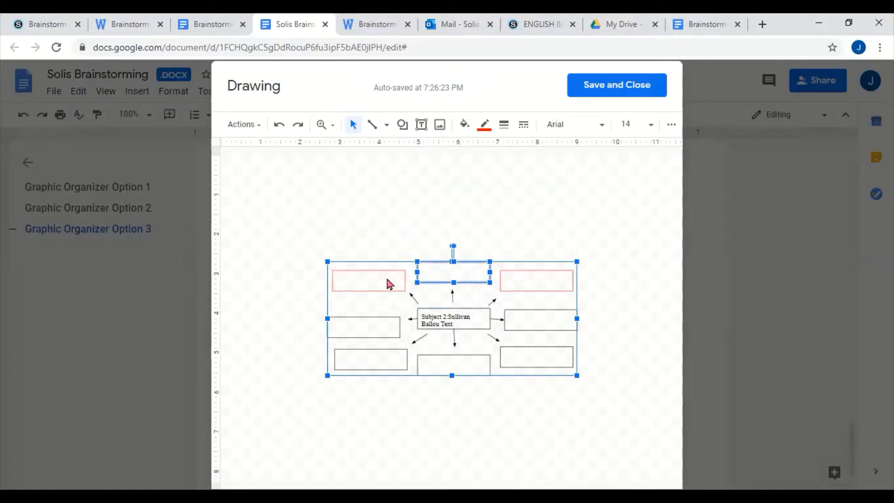
left_click(387, 280)
left_click(522, 290)
left_click(459, 274)
left_click(399, 278)
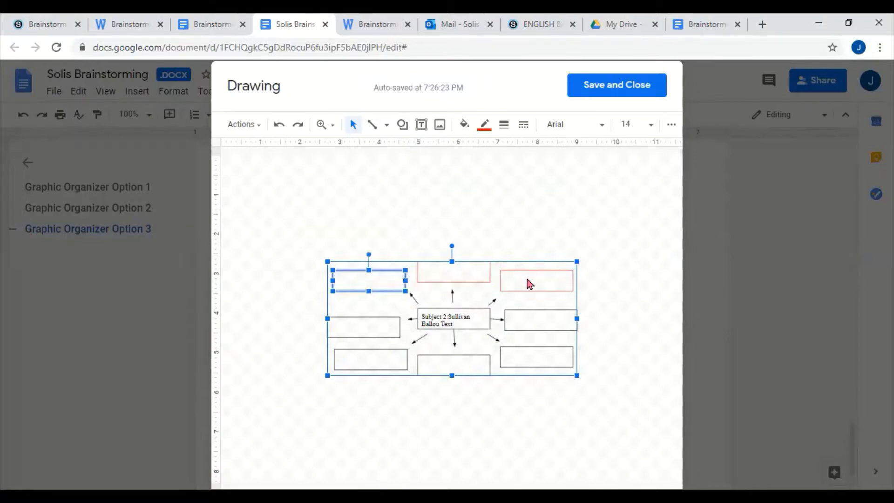
left_click(531, 284)
left_click(461, 268)
left_click(385, 281)
Point out the black feature boxes around Subject 2 by selecting them in turn, and save and close the drawing
left_click(381, 321)
left_click(377, 356)
left_click(438, 359)
left_click(524, 357)
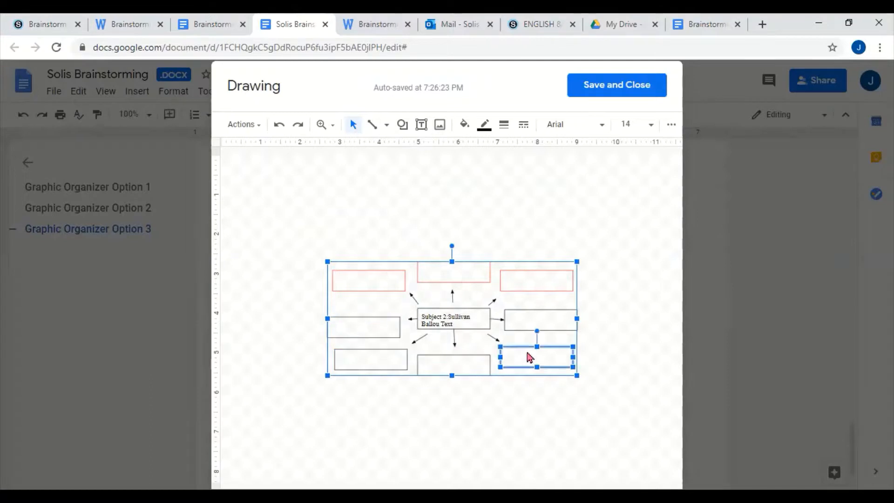
left_click(538, 330)
left_click(387, 333)
left_click(385, 356)
left_click(429, 368)
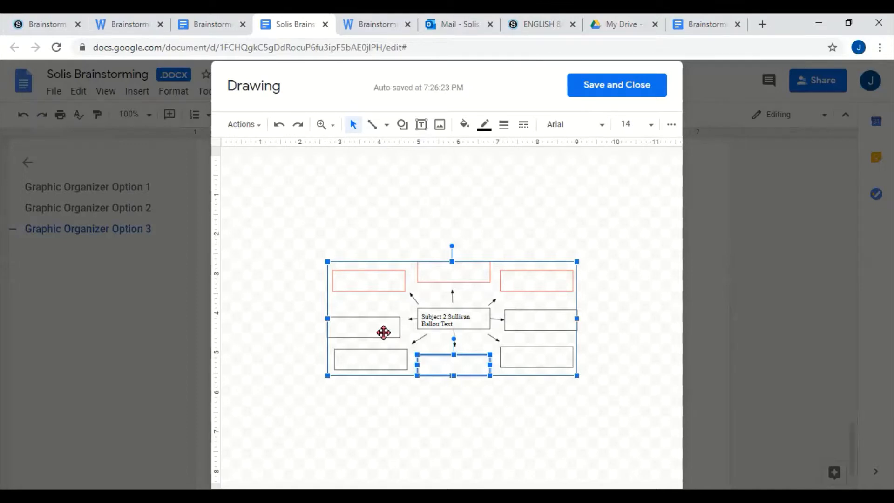
left_click(585, 84)
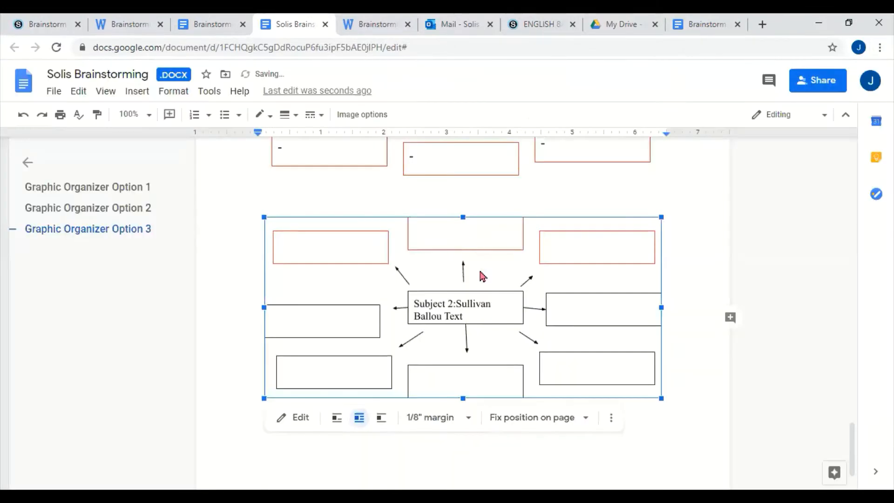
scroll(480, 309, "up", 1)
scroll(494, 307, "down", 1)
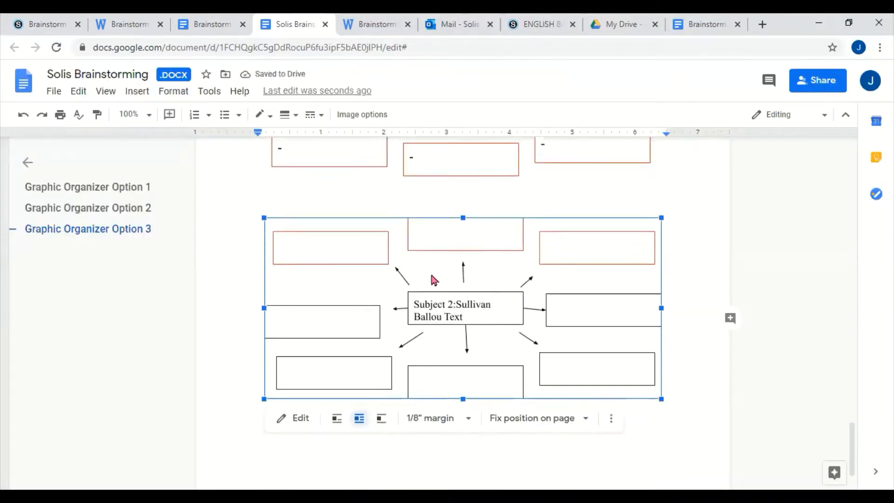
Reopen the Subject 2 web drawing, show how to select its red boxes and middle-right black box, and save and close it
double_click(355, 272)
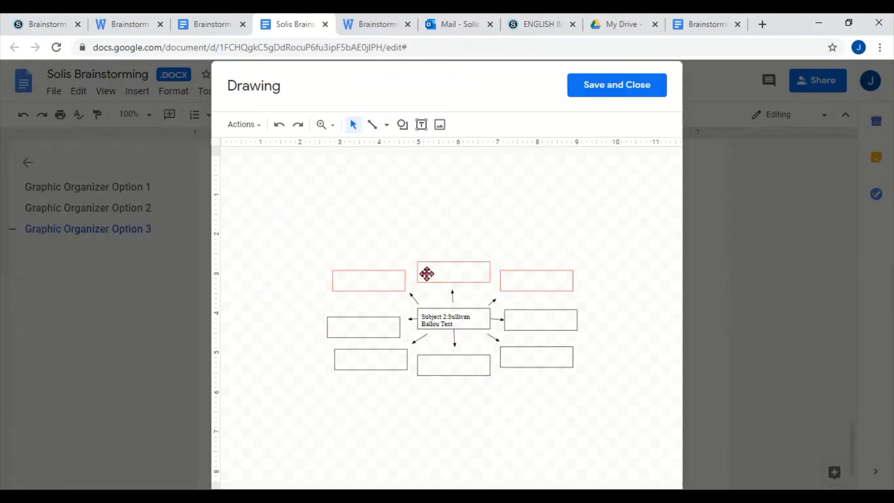
left_click(428, 275)
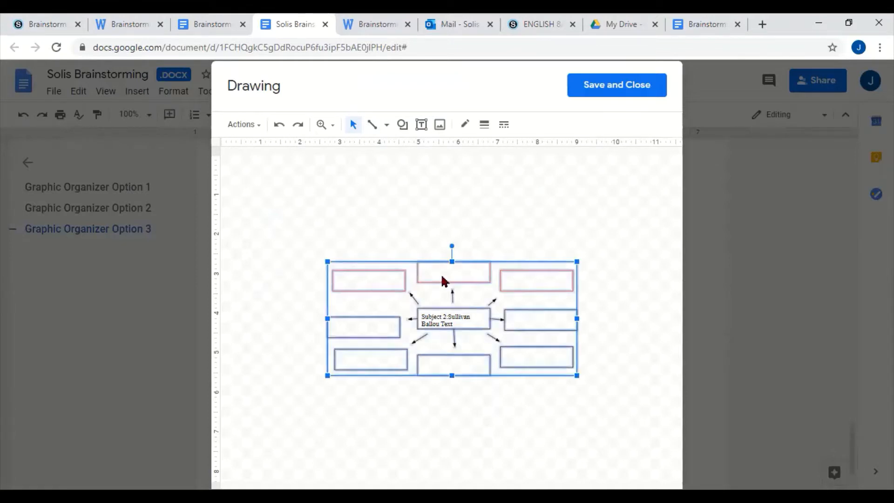
left_click(442, 279)
left_click(519, 277)
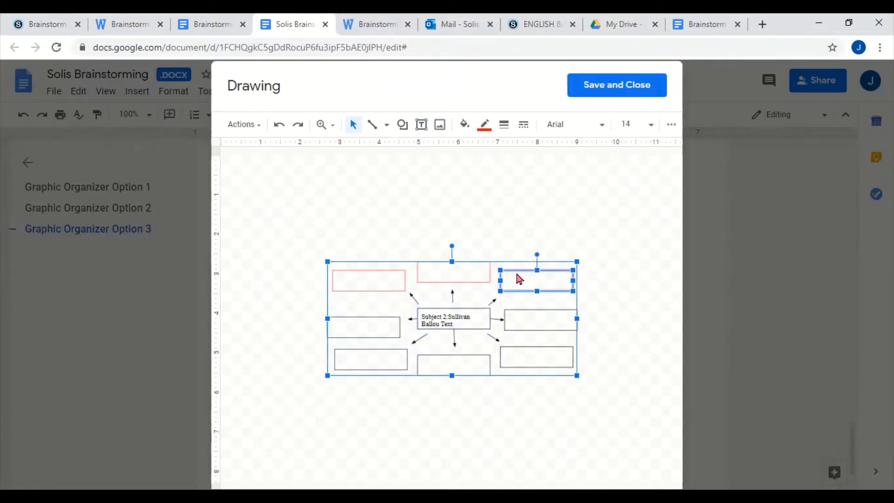
left_click(522, 316)
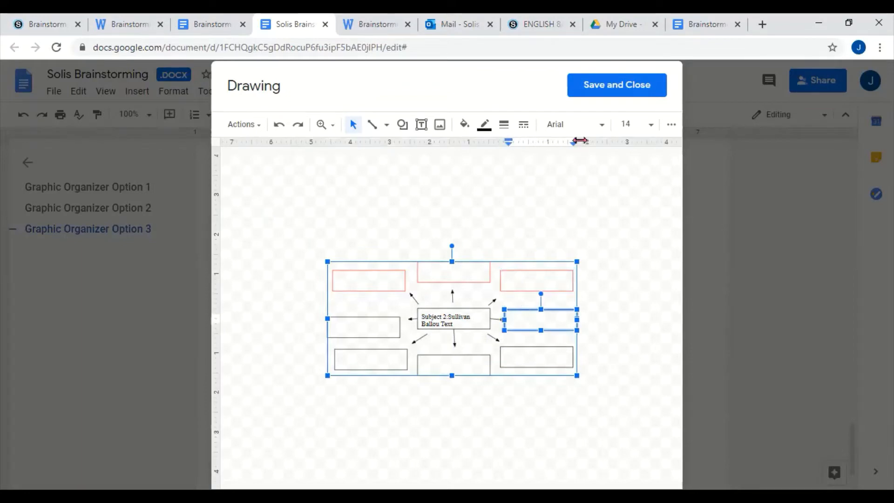
left_click(599, 93)
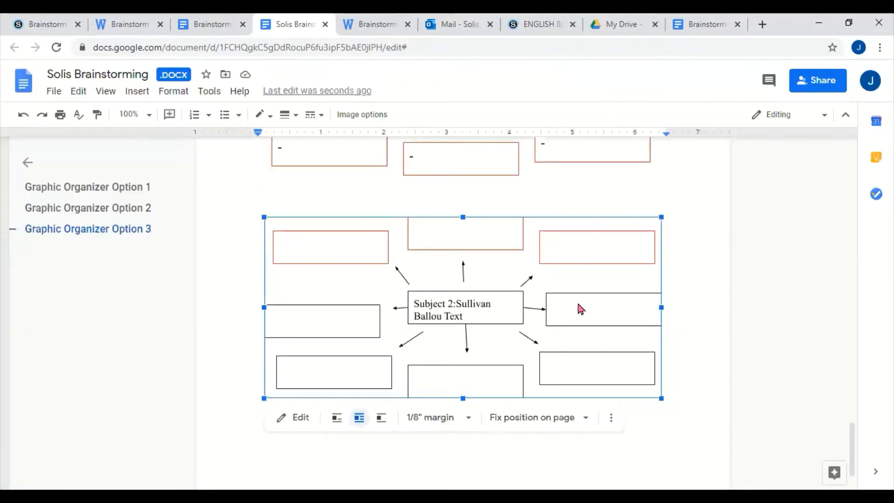
Return to Graphic Organizer Option 1 in the document
scroll(346, 253, "up", 4)
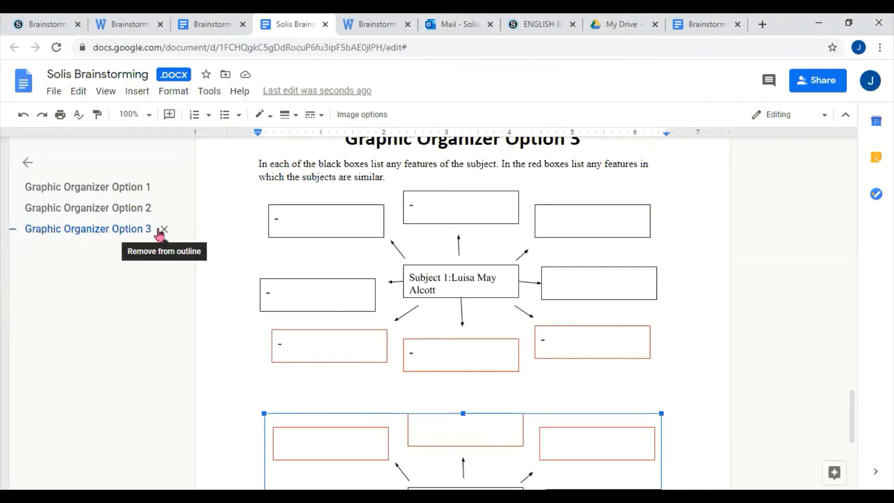
left_click(116, 187)
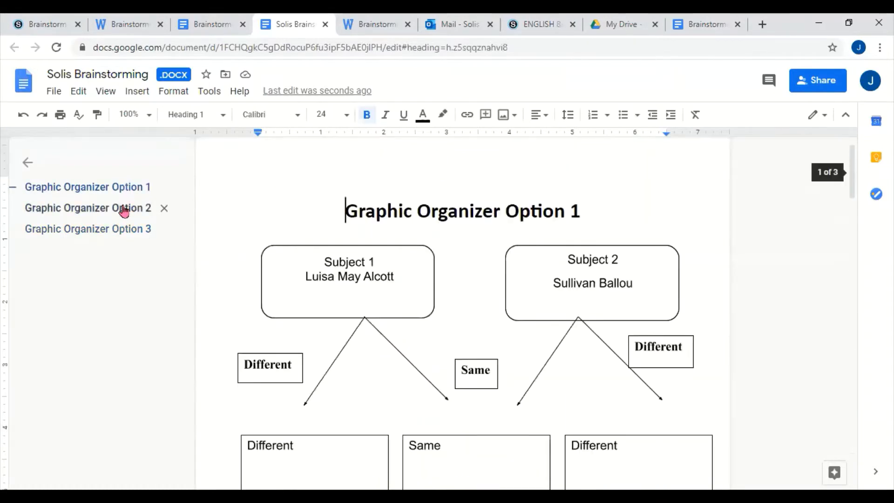